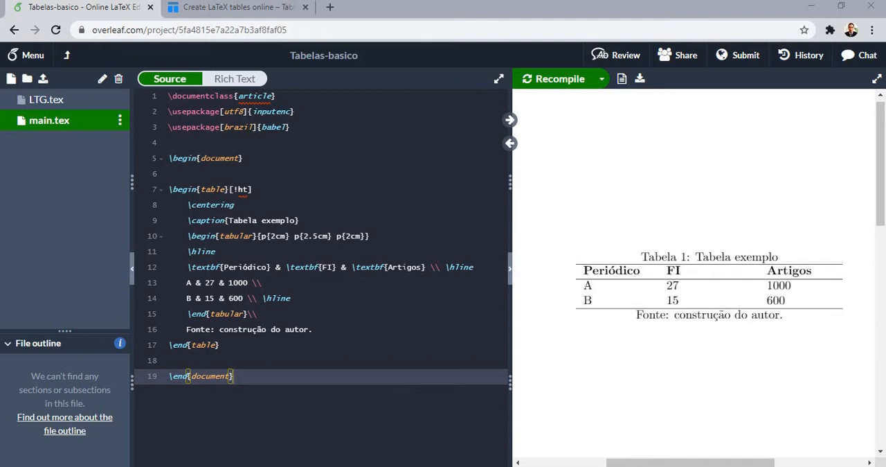
# Copy the documentclass, inputenc and babel lines from main.tex into the empty LTG.tex file
pyautogui.moveTo(576, 131)
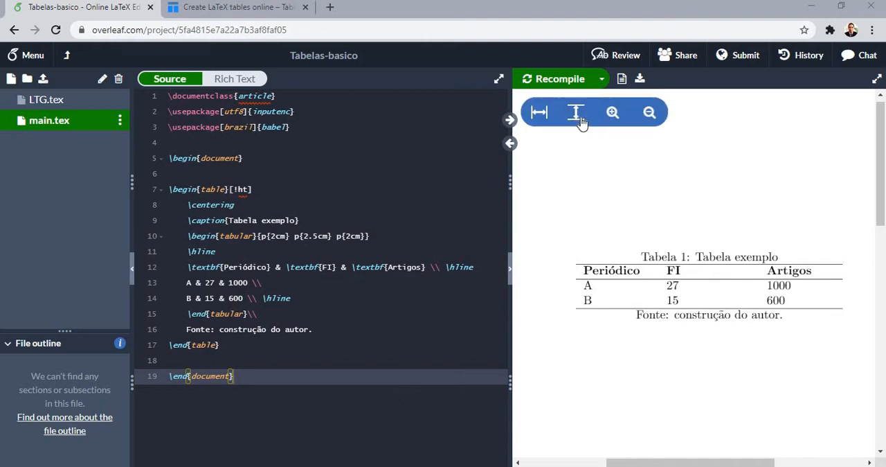
pyautogui.click(539, 113)
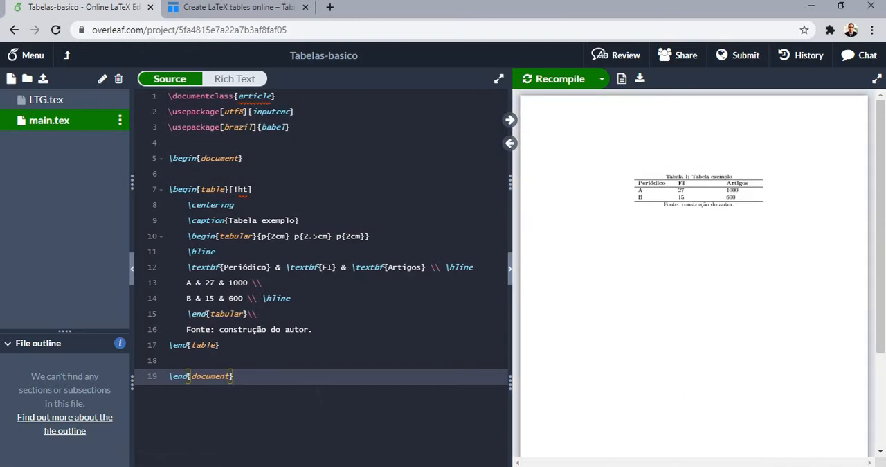
pyautogui.moveTo(318, 392); pyautogui.dragTo(130, 81)
pyautogui.click(212, 170)
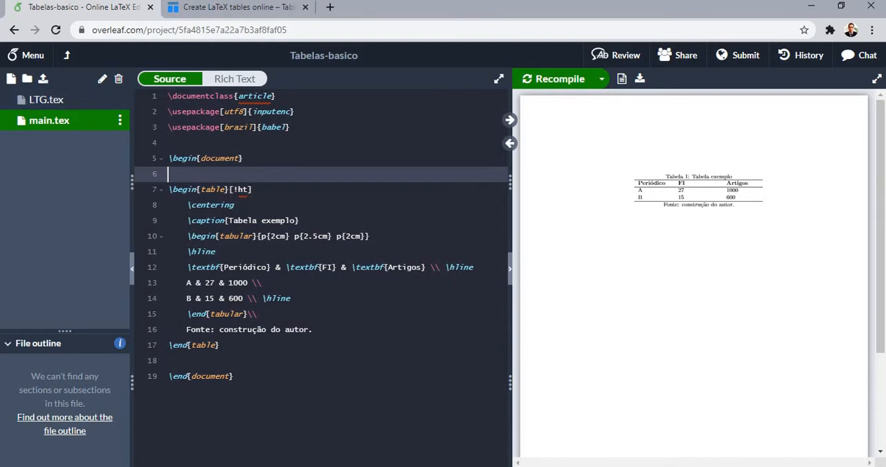
pyautogui.moveTo(290, 127); pyautogui.dragTo(168, 96)
pyautogui.hotkey('ctrl', 'c')
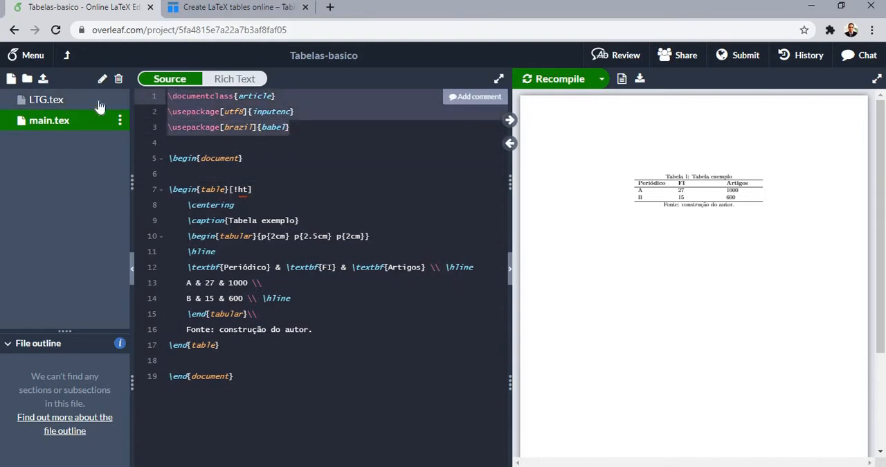
pyautogui.click(94, 102)
pyautogui.hotkey('ctrl', 'v')
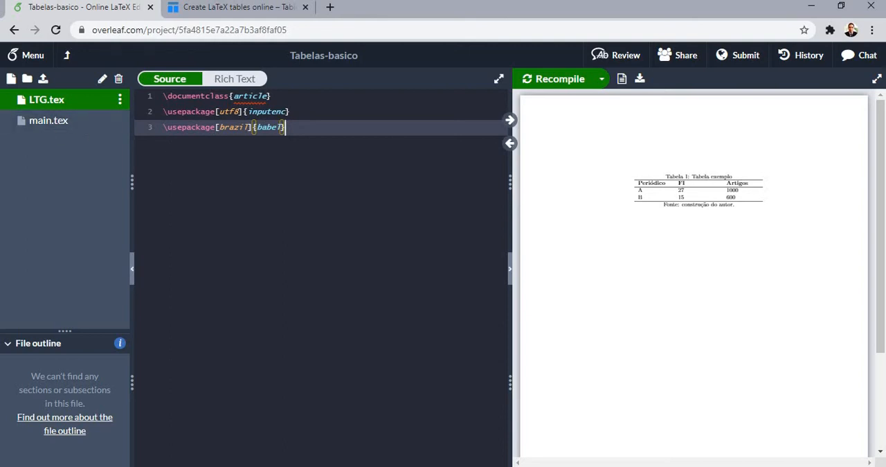
# Add a document environment below the preamble in LTG.tex, separated by a blank line
pyautogui.press('Return')
pyautogui.press('Return')
pyautogui.write('\\begin{d')
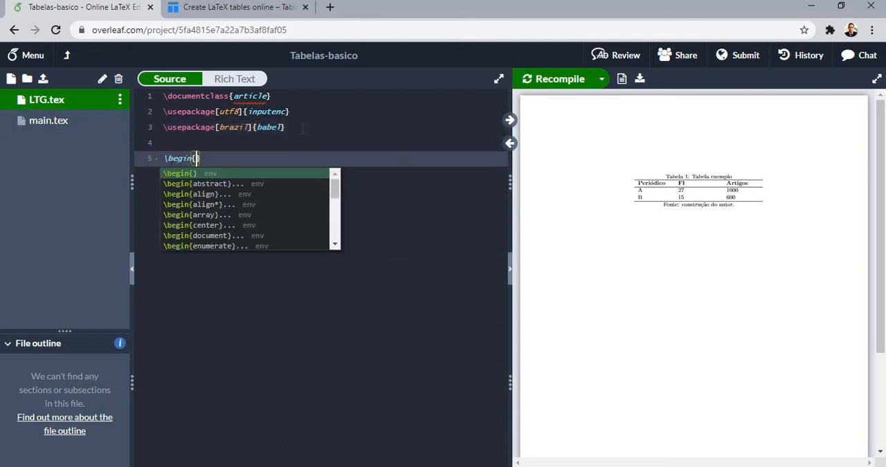
pyautogui.press('Return')
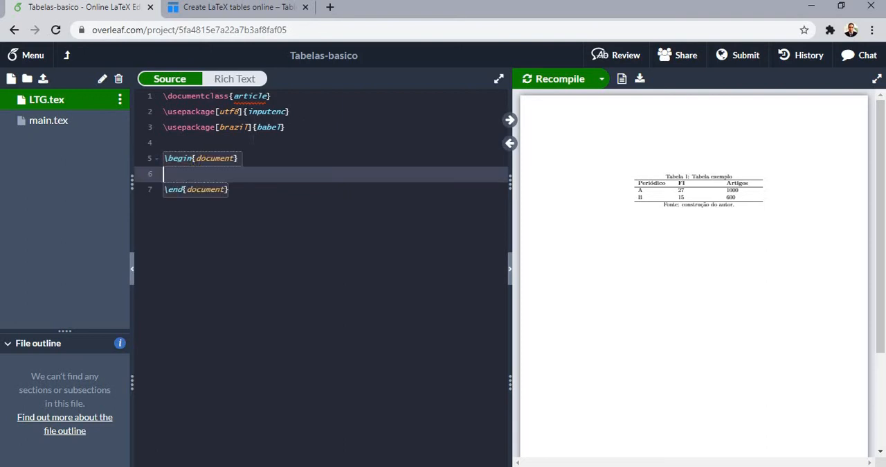
# Load the lipsum package with \usepackage{lipsum} on a new line directly below the babel line
pyautogui.press('Up')
pyautogui.press('Up')
pyautogui.press('Return')
pyautogui.press('Up')
pyautogui.write('\\us')
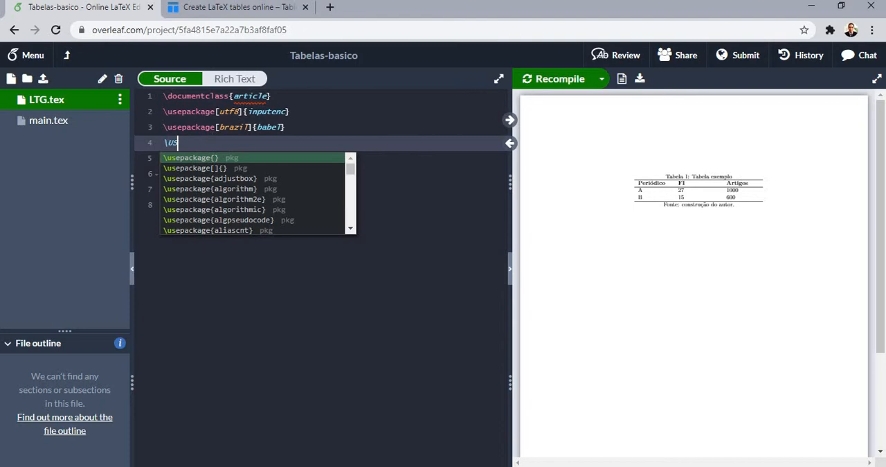
pyautogui.press('Return')
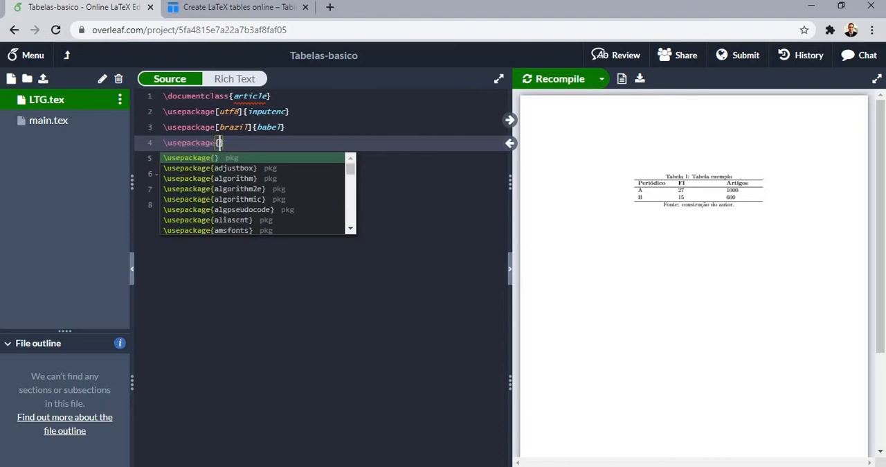
pyautogui.write('li')
pyautogui.press('Return')
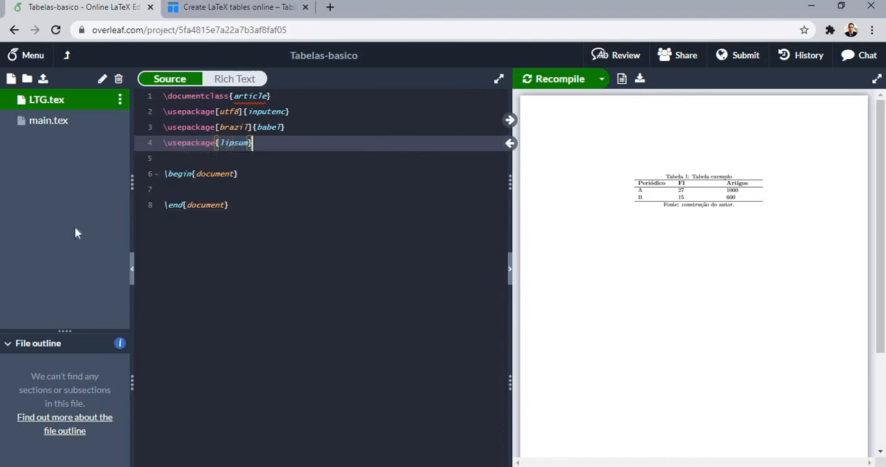
# Insert \lipsum[1] inside the document environment, with a blank line above it and new lines below
pyautogui.click(164, 193)
pyautogui.press('Return')
pyautogui.press('Return')
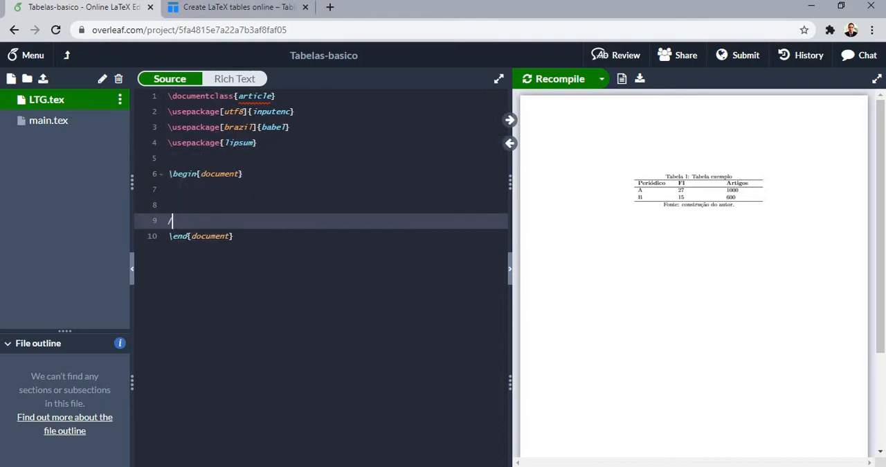
pyautogui.press('BackSpace')
pyautogui.write('\\lip')
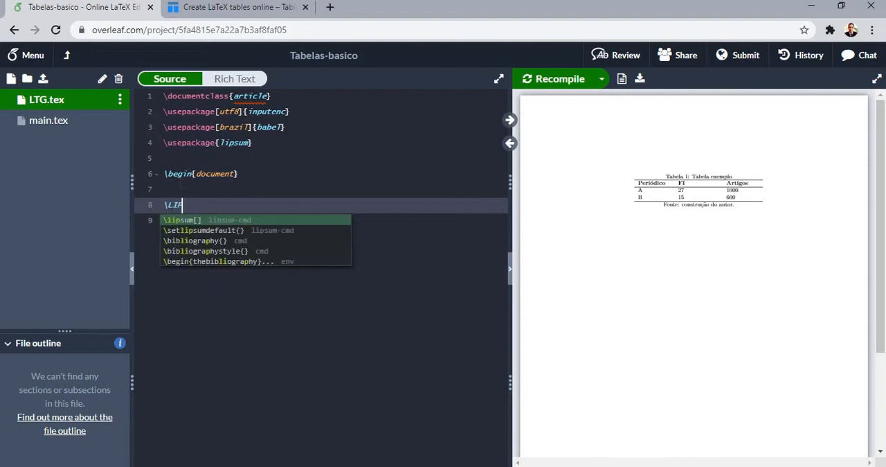
pyautogui.press('Return')
pyautogui.write('1')
pyautogui.press('Right')
pyautogui.press('Return')
# Insert \lipsum[2] before the end of the document, leaving blank lines between the two dummy paragraphs
pyautogui.press('Return')
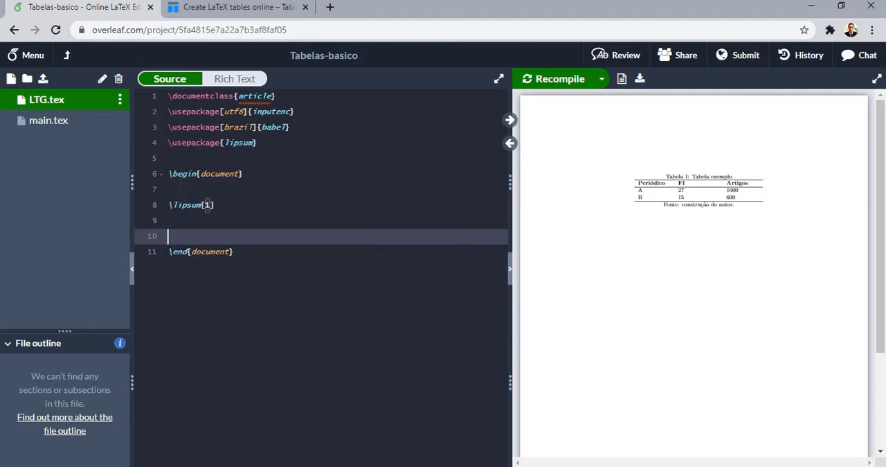
pyautogui.write('\\li')
pyautogui.press('Return')
pyautogui.write('2')
pyautogui.press('Up')
pyautogui.press('Return')
pyautogui.press('Return')
pyautogui.press('Up')
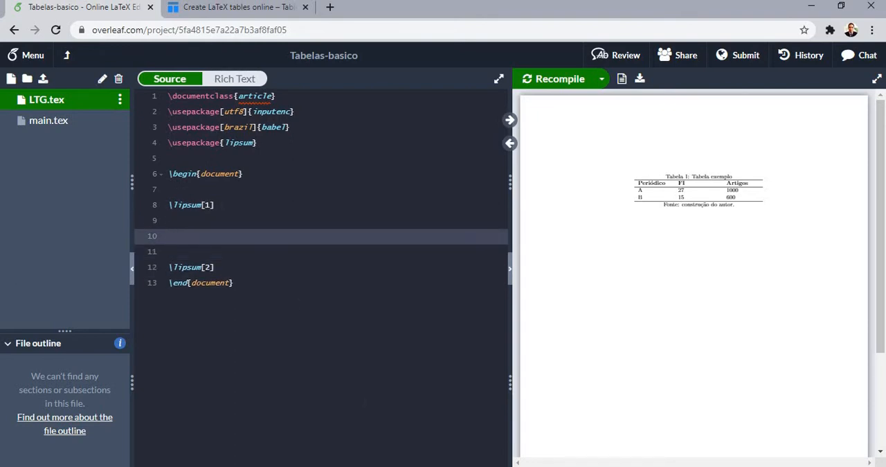
# Switch to Tables Generator, bring up the Tabelas workbook in Excel and copy cells A1:C11 of Planilha1
pyautogui.click(221, 17)
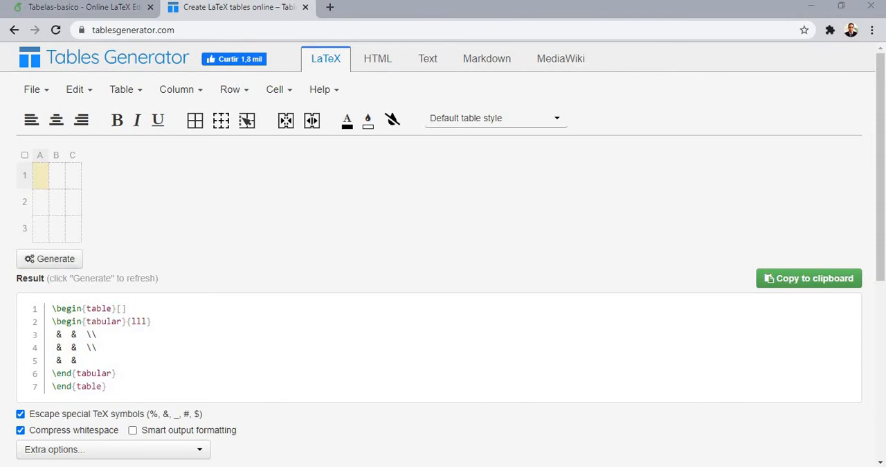
pyautogui.rightClick(398, 466)
pyautogui.click(185, 184)
pyautogui.moveTo(398, 466)
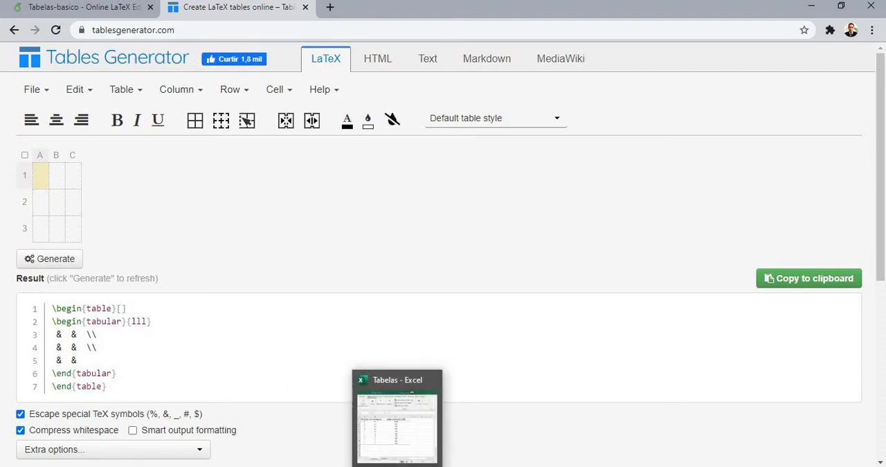
pyautogui.click(397, 423)
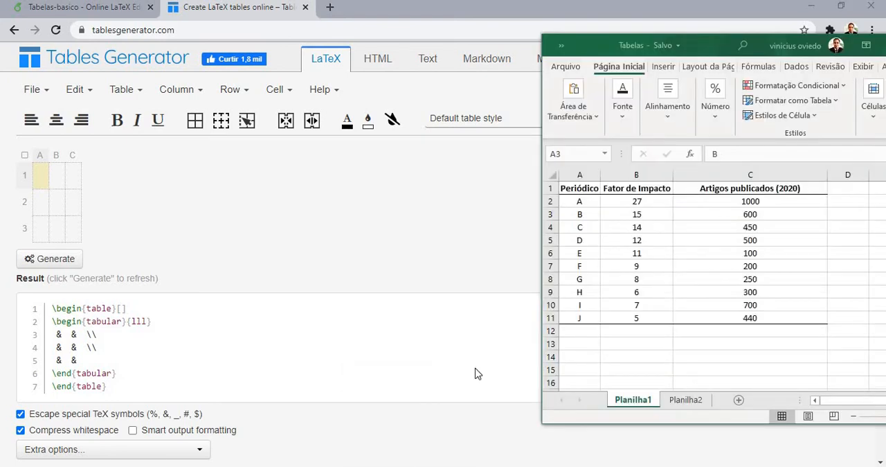
pyautogui.moveTo(769, 318); pyautogui.dragTo(574, 182)
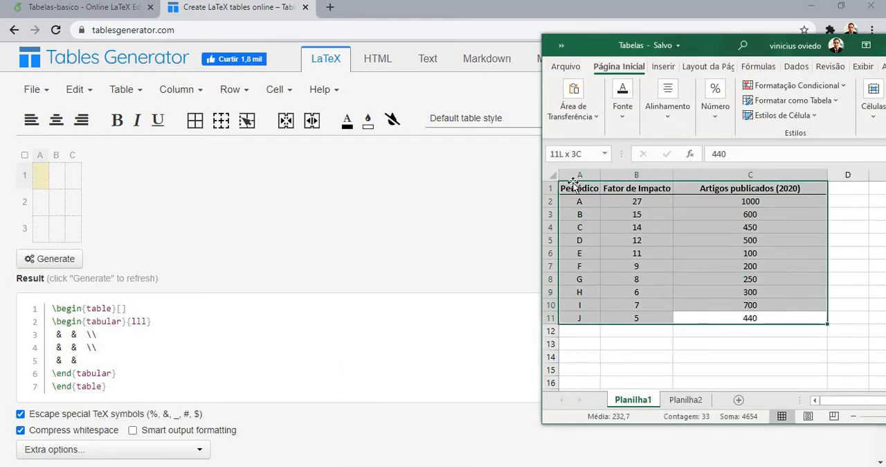
pyautogui.hotkey('ctrl', 'c')
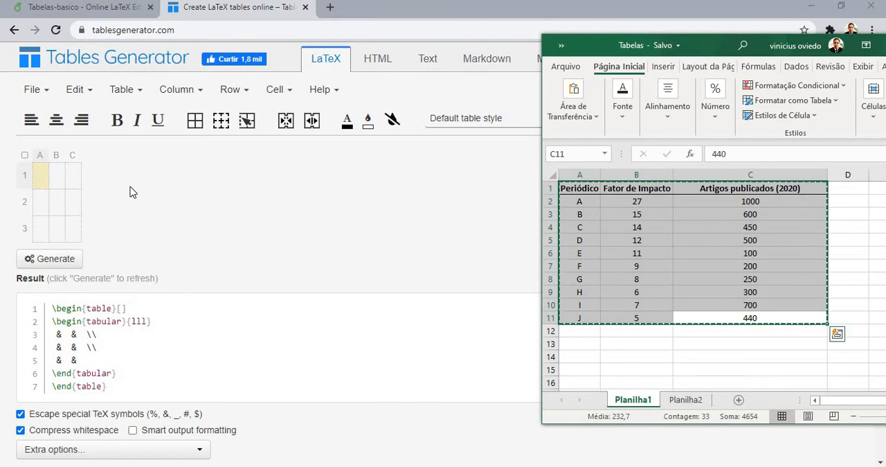
# Load the copied spreadsheet data into Tables Generator as pasted table data, without formatting
pyautogui.click(43, 99)
pyautogui.click(41, 95)
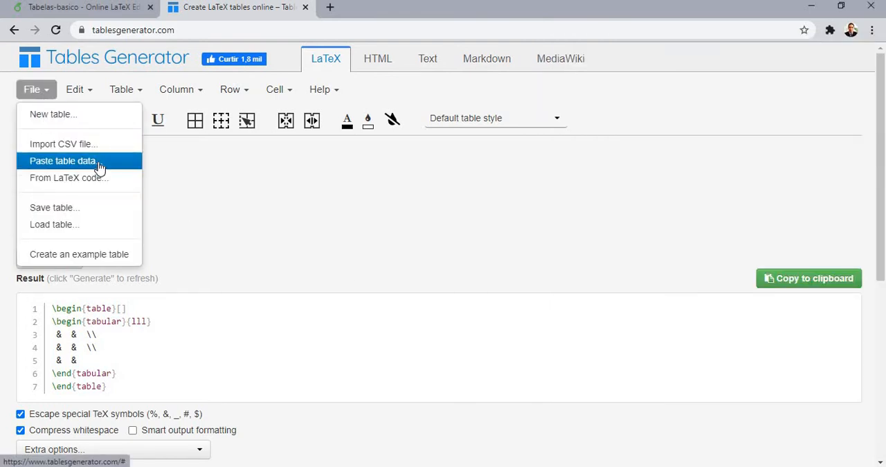
pyautogui.click(99, 162)
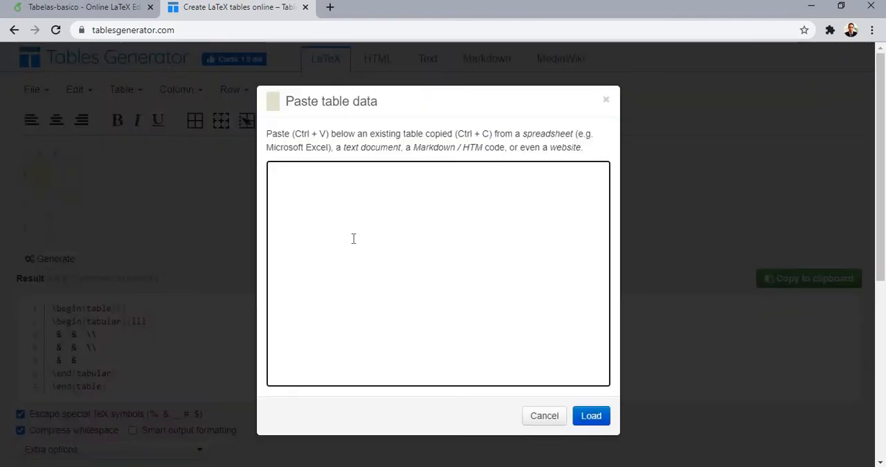
pyautogui.hotkey('ctrl', 'v')
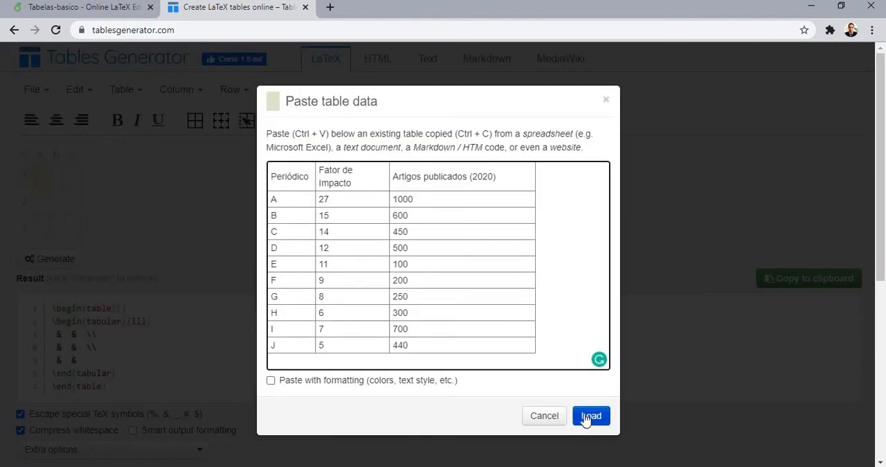
pyautogui.click(588, 419)
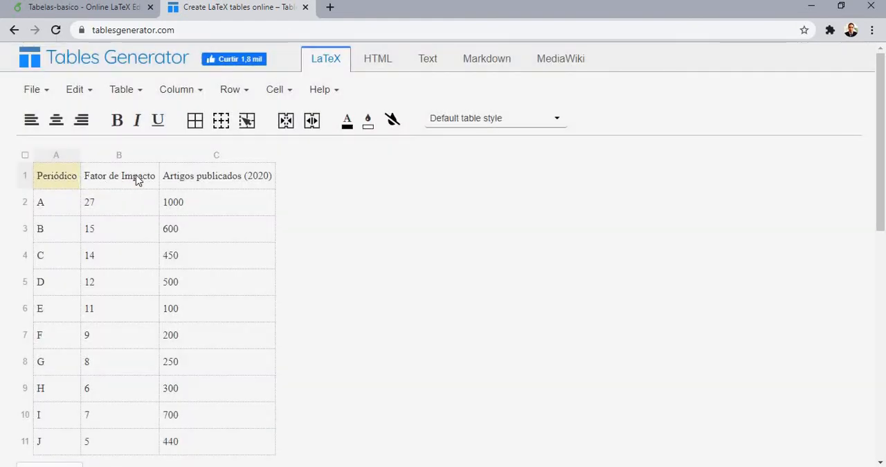
# Make the three header cells Periódico, Fator de Impacto and Artigos publicados (2020) bold
pyautogui.moveTo(79, 178); pyautogui.dragTo(202, 178)
pyautogui.click(116, 126)
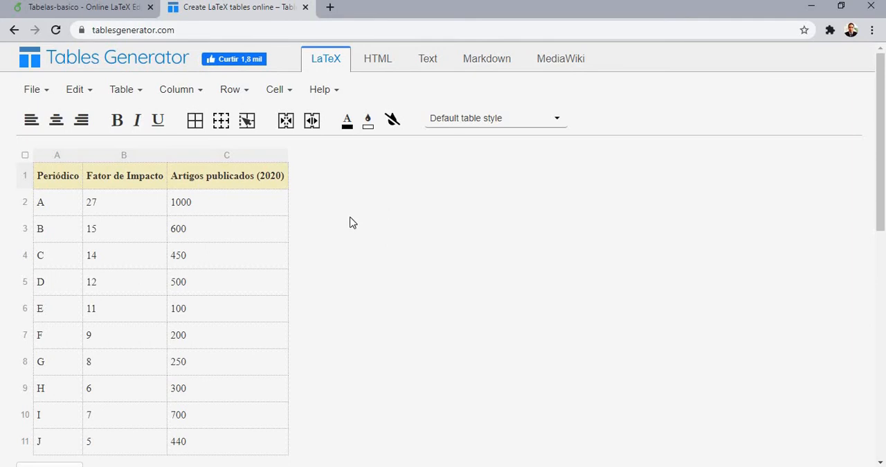
pyautogui.scroll(-3, 350, 221)
pyautogui.scroll(3, 176, 249)
# Centre the contents of all table cells, try adding all borders and remove them again
pyautogui.click(25, 155)
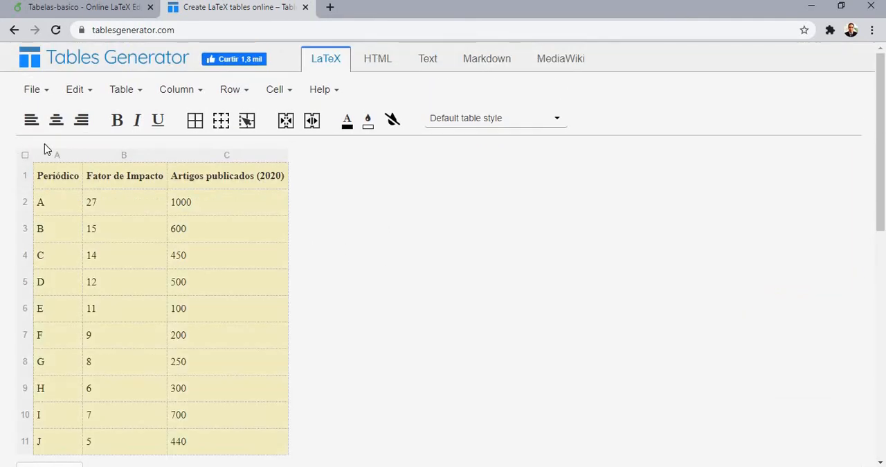
pyautogui.click(56, 122)
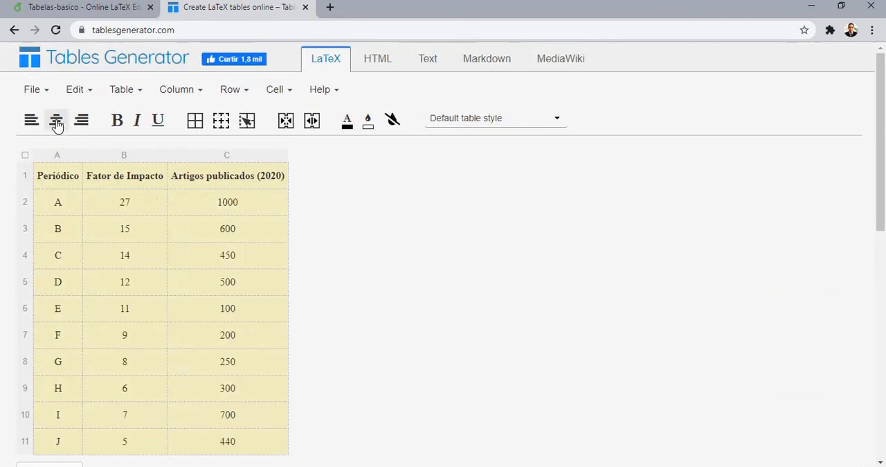
pyautogui.click(195, 123)
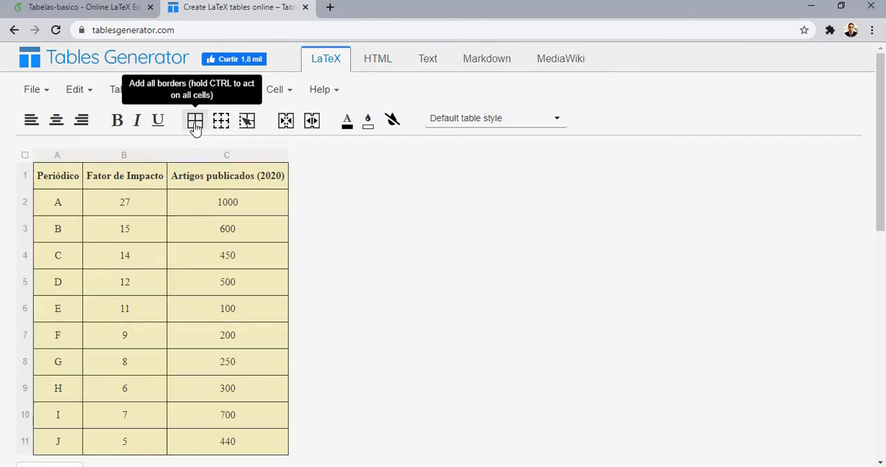
pyautogui.click(219, 123)
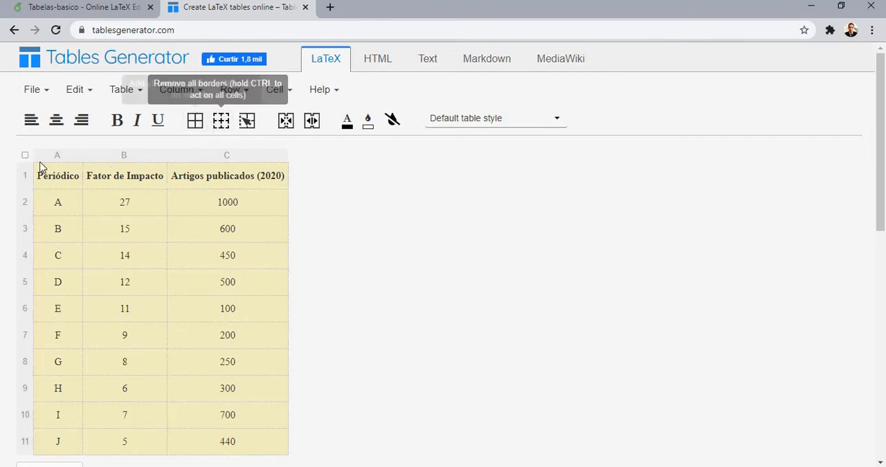
# Generate the LaTeX code for the formatted table and look through the result
pyautogui.scroll(-3, 31, 170)
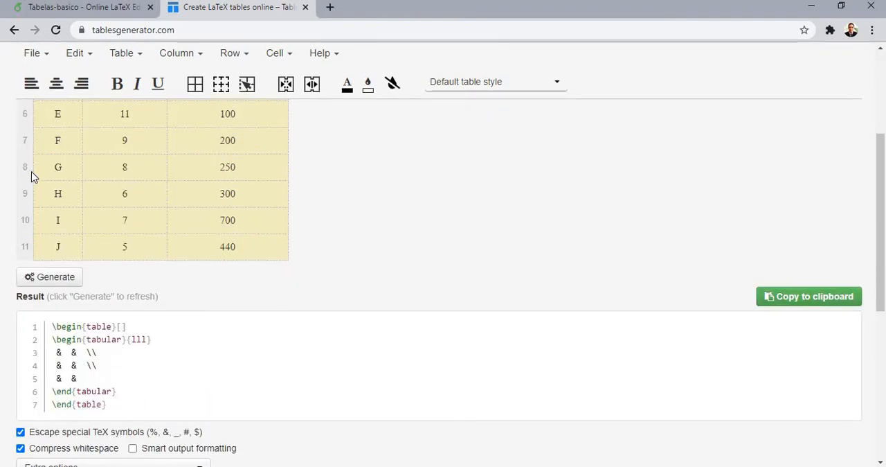
pyautogui.click(55, 276)
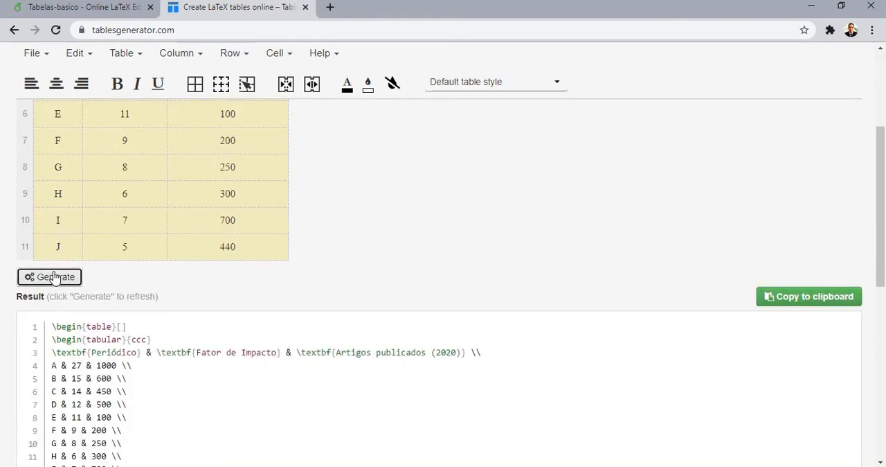
pyautogui.scroll(-6, 63, 256)
pyautogui.scroll(1, 65, 251)
pyautogui.scroll(1, 67, 248)
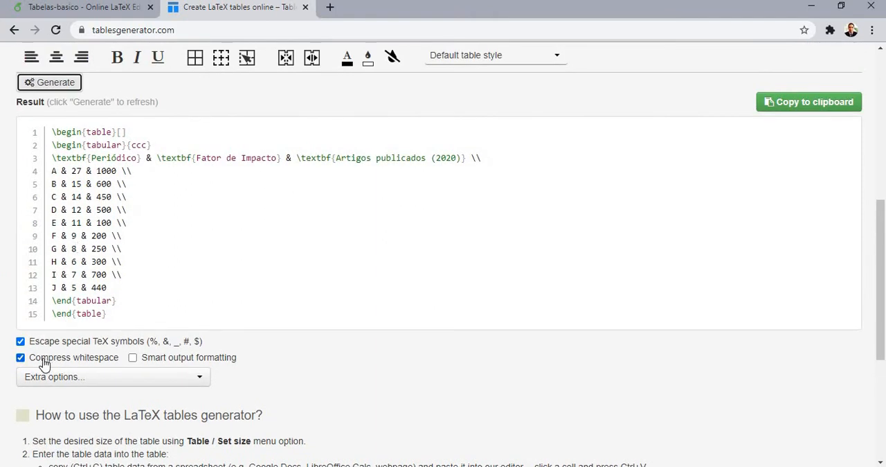
# Try the output without Compress whitespace, re-enable it, copy the generated code and return to LTG.tex in Overleaf
pyautogui.click(20, 358)
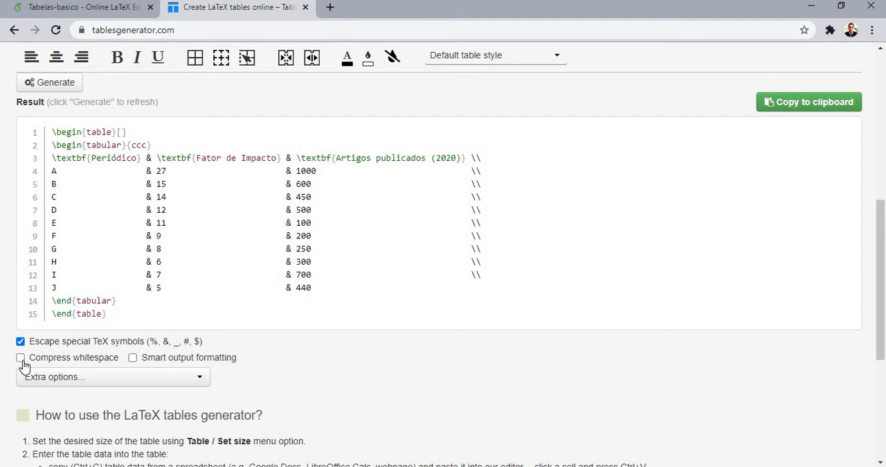
pyautogui.click(21, 358)
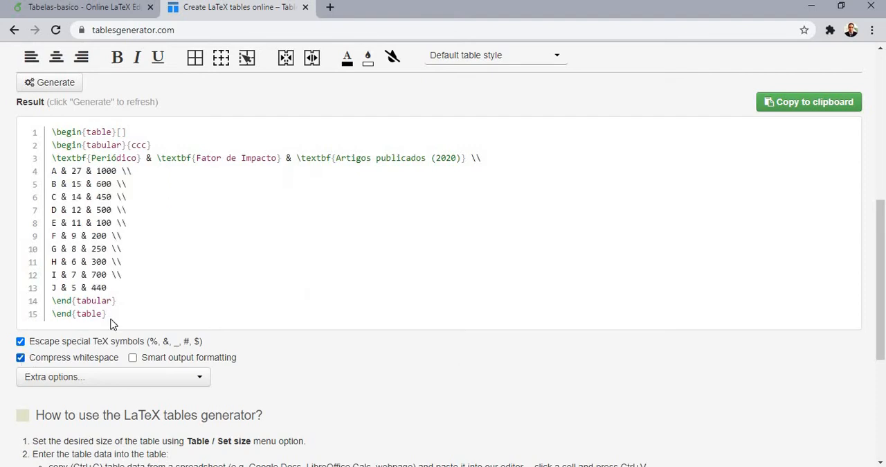
pyautogui.click(769, 106)
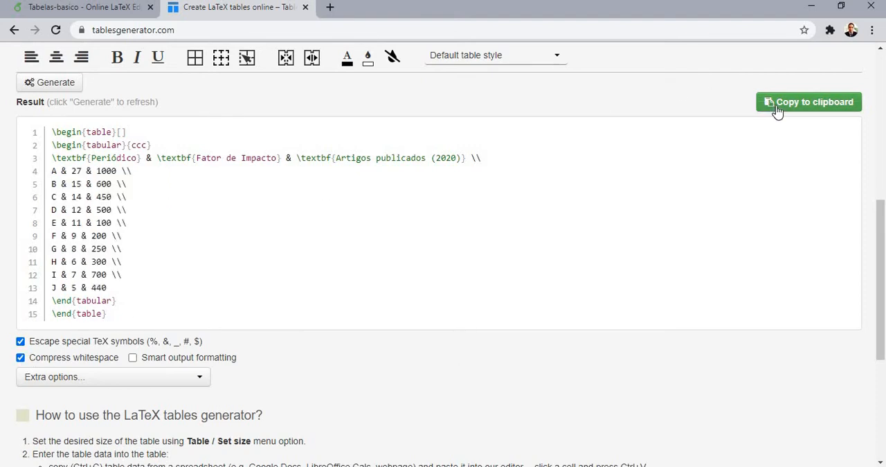
pyautogui.click(114, 10)
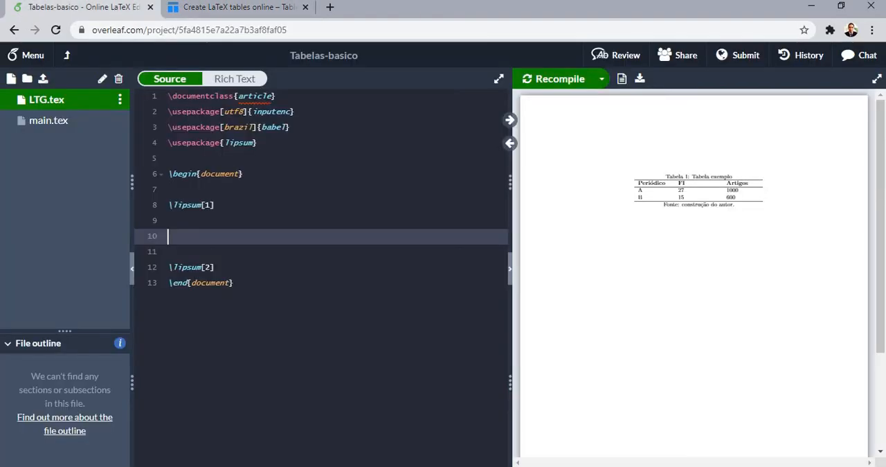
# Paste the generated table code between \lipsum[1] and \lipsum[2] and set the table's placement option to !ht
pyautogui.hotkey('ctrl', 'v')
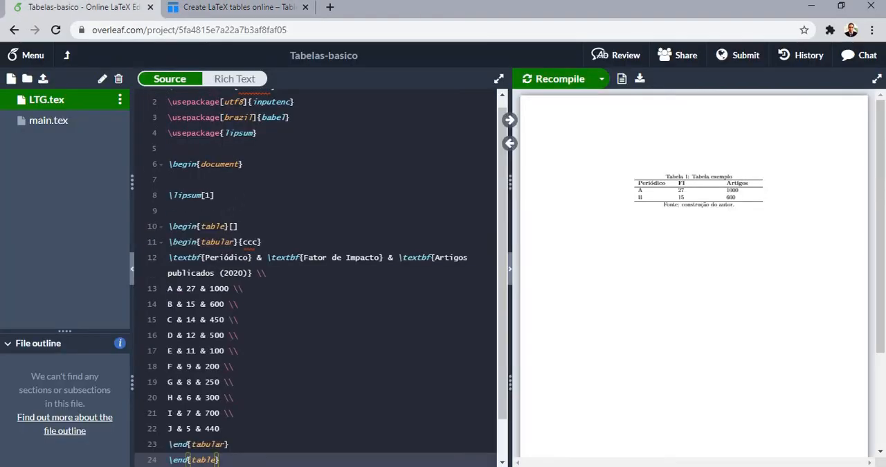
pyautogui.click(234, 226)
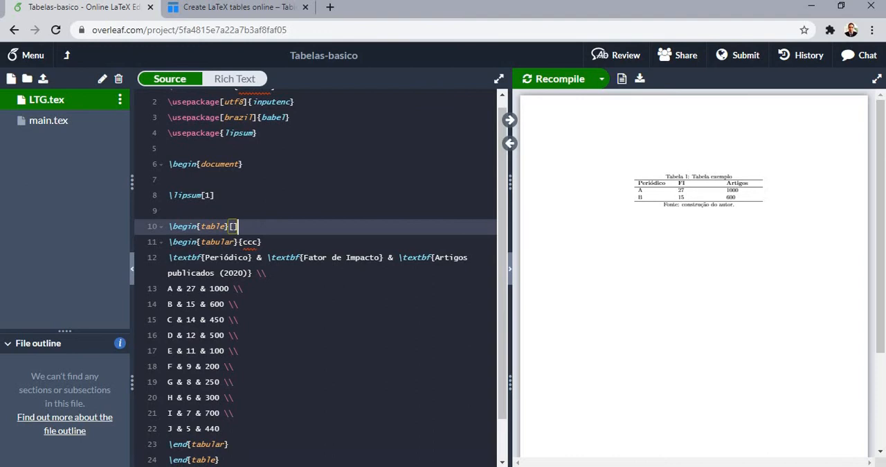
pyautogui.write('!H')
pyautogui.press('BackSpace')
pyautogui.write('ht')
pyautogui.click(262, 242)
pyautogui.click(253, 227)
# Insert a blank line between \lipsum[2] and \end{document} and recompile the document
pyautogui.scroll(-3, 247, 277)
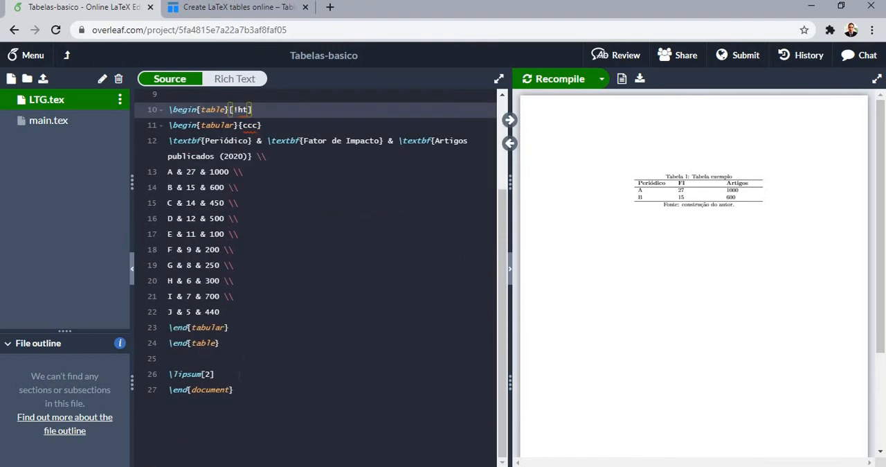
pyautogui.click(216, 374)
pyautogui.press('Return')
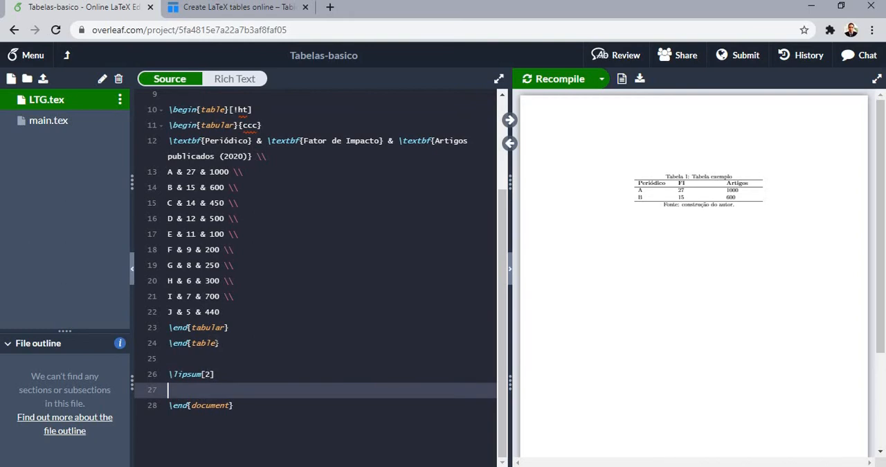
pyautogui.scroll(3, 316, 277)
pyautogui.scroll(-1, 369, 277)
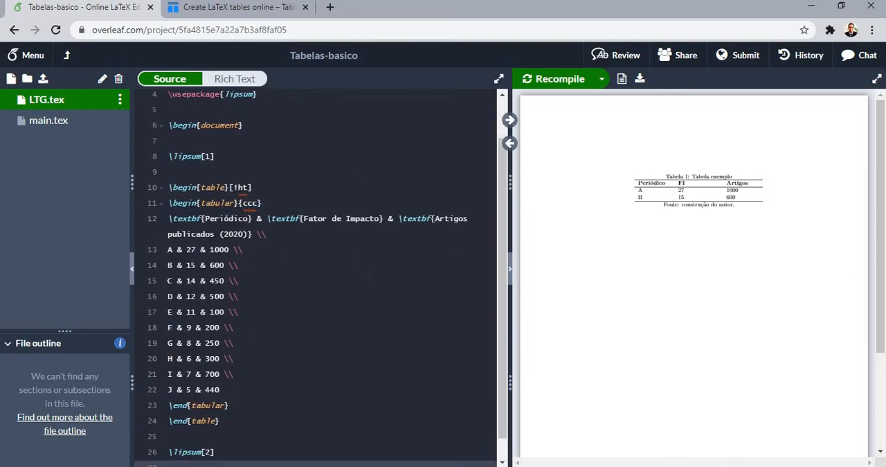
pyautogui.hotkey('ctrl', 's')
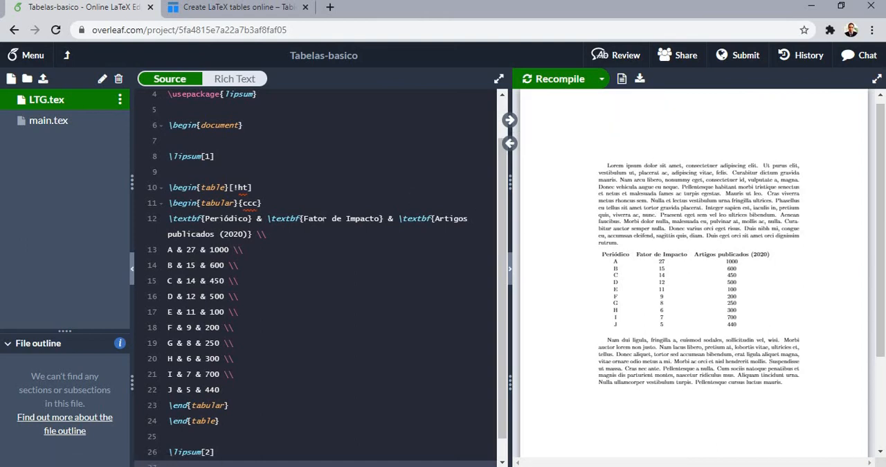
# Add \centering on a new line below \begin{table}[!ht] and recompile
pyautogui.click(253, 187)
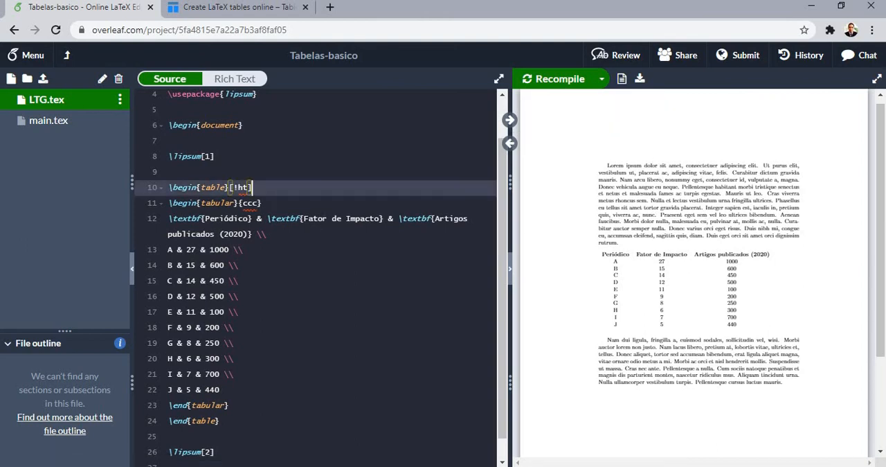
pyautogui.press('Return')
pyautogui.write('\\centering')
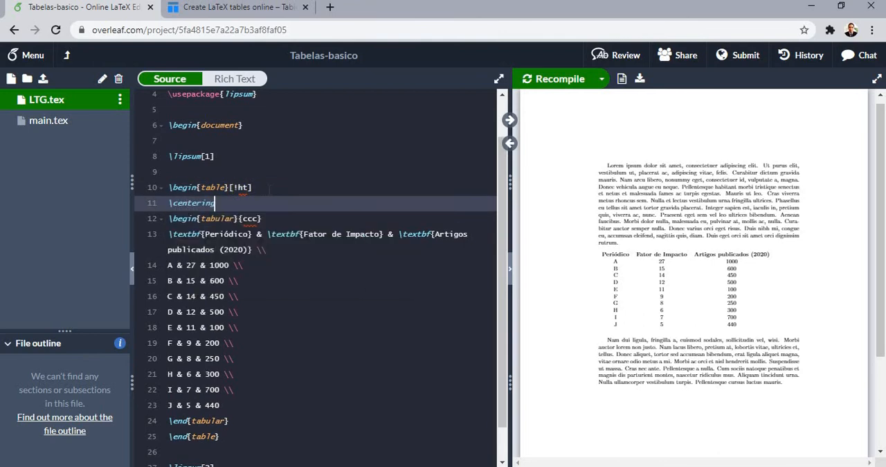
pyautogui.hotkey('ctrl', 's')
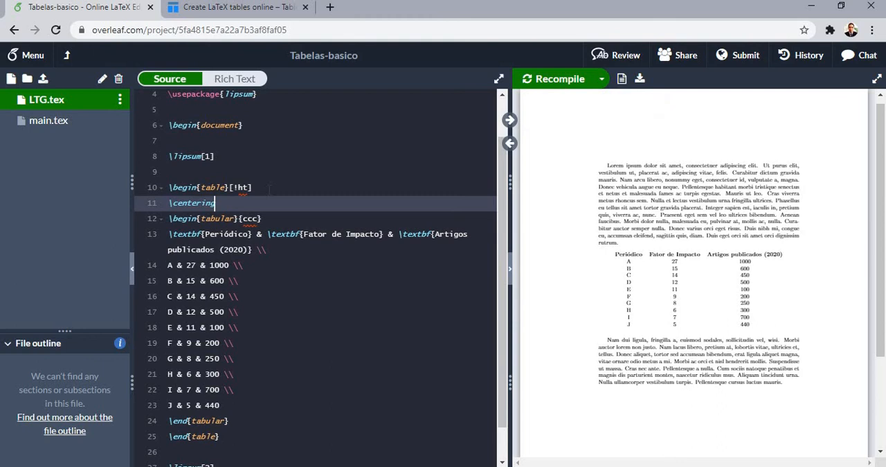
# Add a caption below \centering reading "Tabela em LaTex - LTG."
pyautogui.press('Return')
pyautogui.write('\\ca')
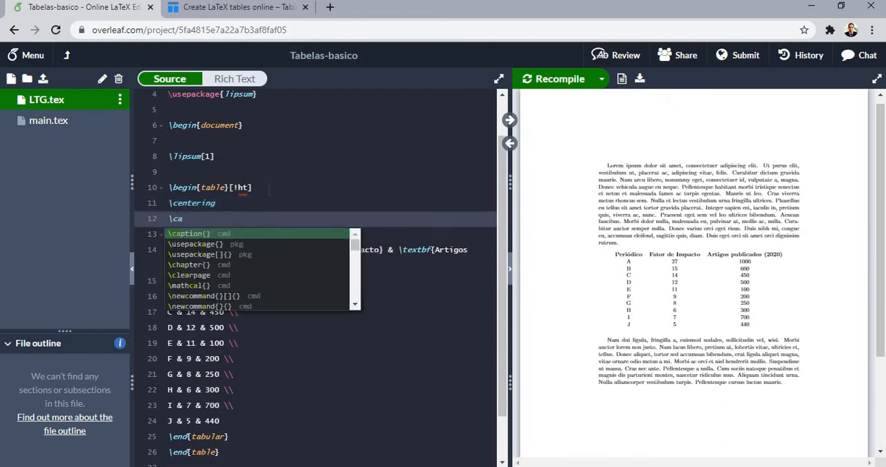
pyautogui.press('Return')
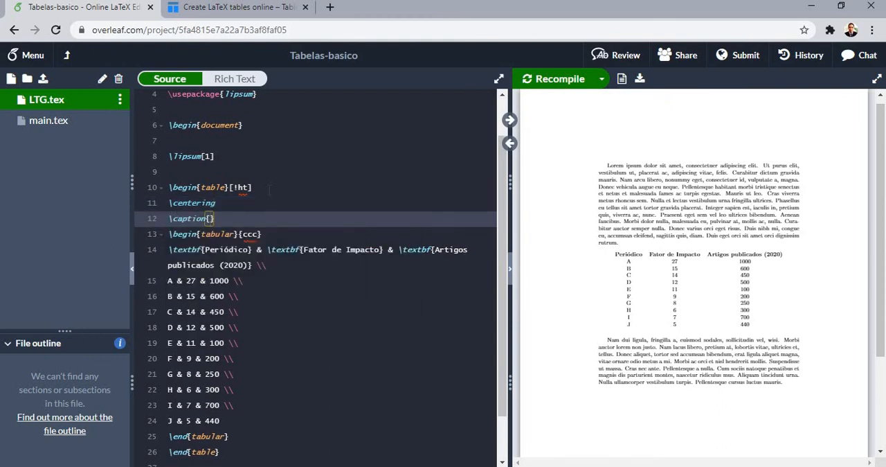
pyautogui.write('Tabela')
pyautogui.write('em LaTex - ')
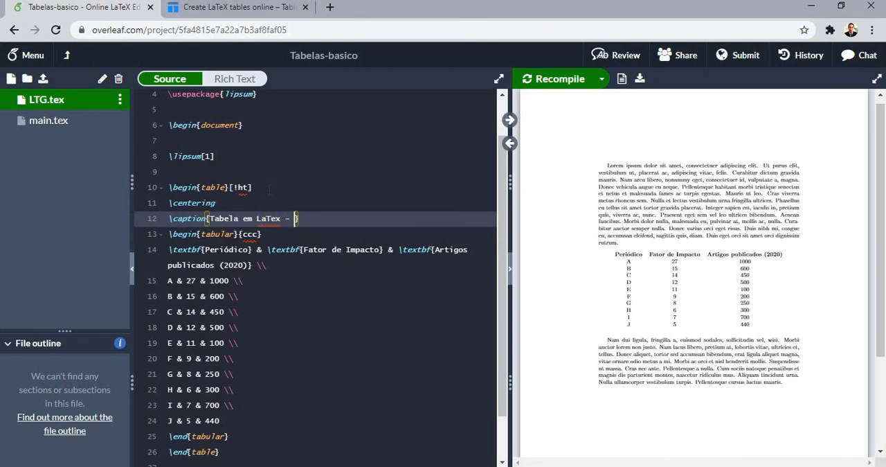
pyautogui.write('T')
pyautogui.press('BackSpace')
pyautogui.write('LTG.')
# Add a line break after \end{tabular}, enter the source note "Fonte: construção do autor." below it and recompile
pyautogui.scroll(-3, 270, 191)
pyautogui.click(250, 246)
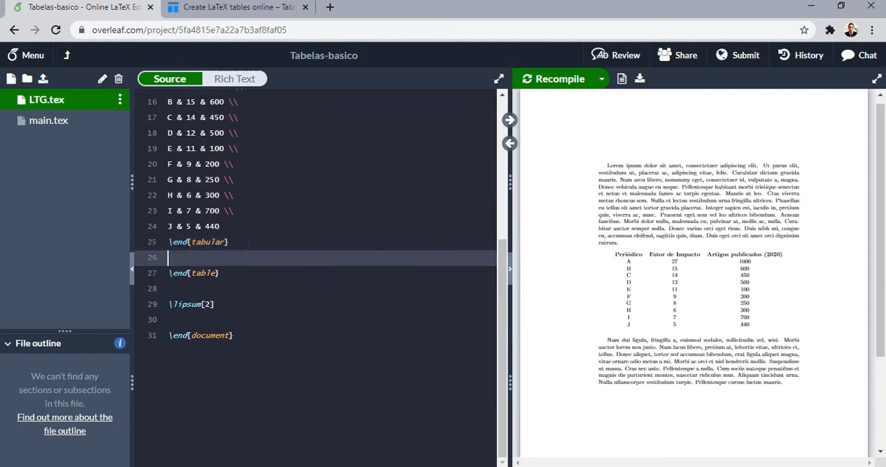
pyautogui.write('\\\\')
pyautogui.press('Return')
pyautogui.write('Fo')
pyautogui.press('BackSpace')
pyautogui.write('onte: construção d')
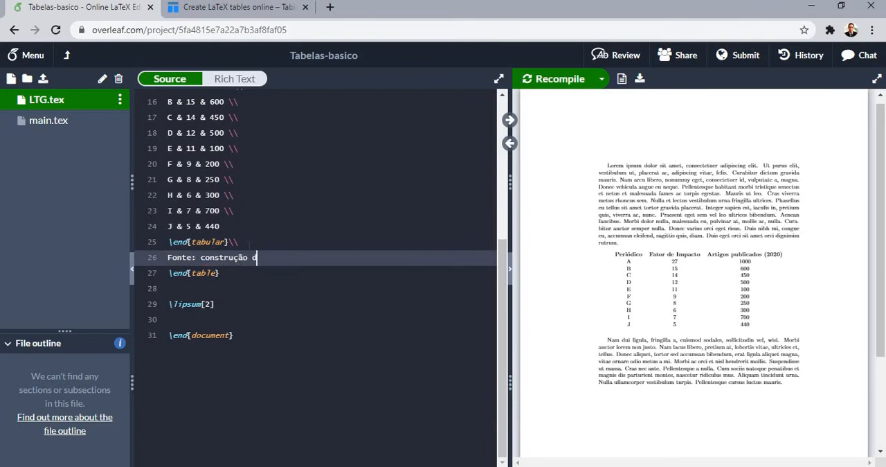
pyautogui.write('o autor.')
pyautogui.scroll(3, 315, 273)
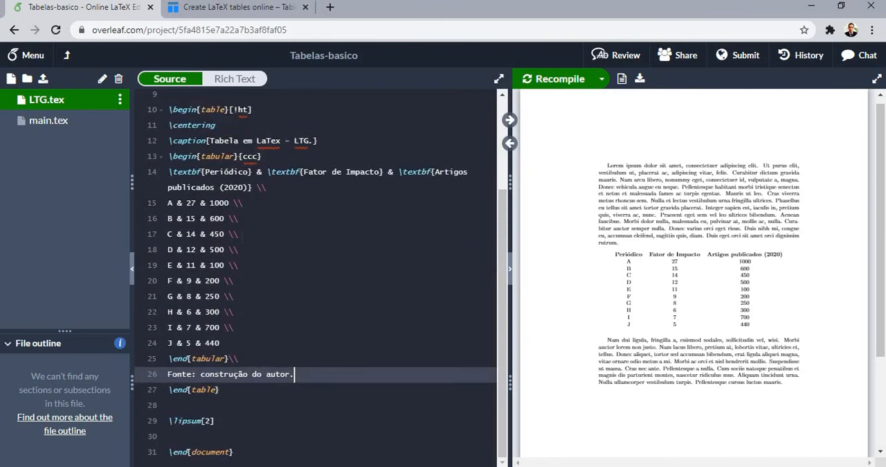
pyautogui.hotkey('ctrl', 's')
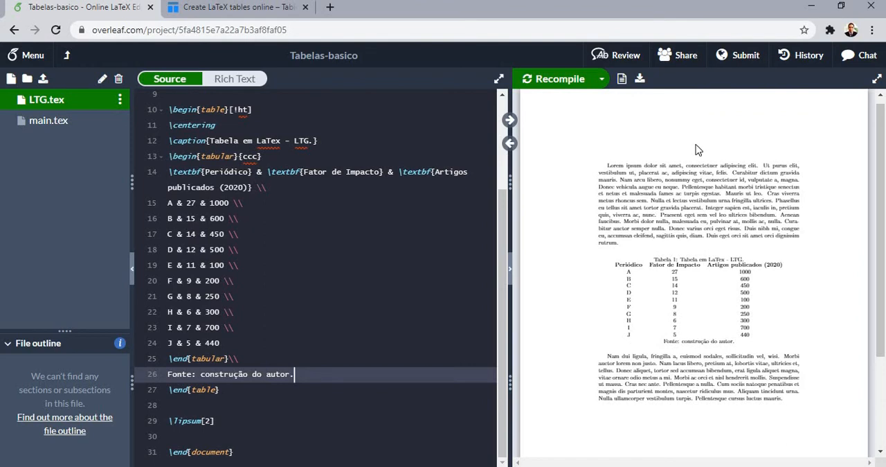
# Enlarge the PDF preview and examine the table with its caption, source note and surrounding text
pyautogui.click(615, 112)
pyautogui.click(615, 112)
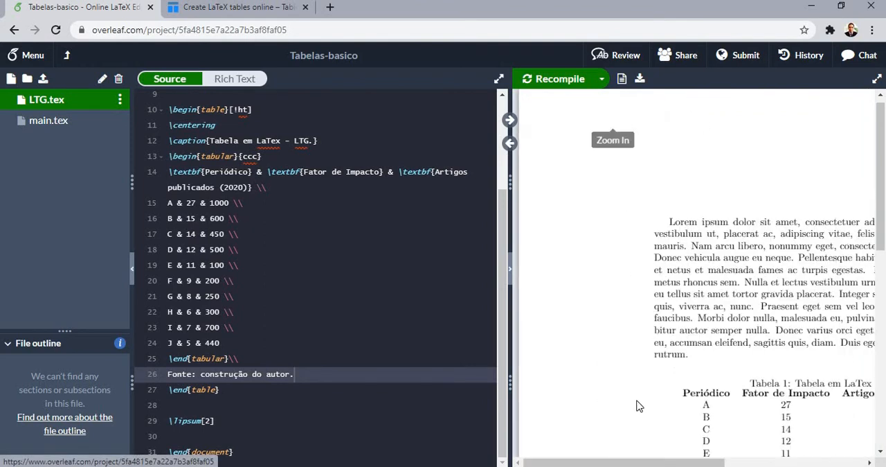
pyautogui.moveTo(637, 461); pyautogui.dragTo(724, 461)
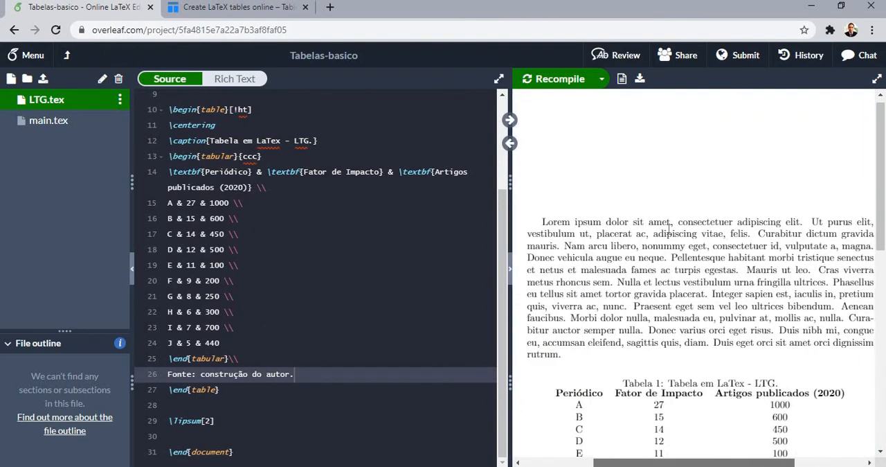
pyautogui.click(576, 110)
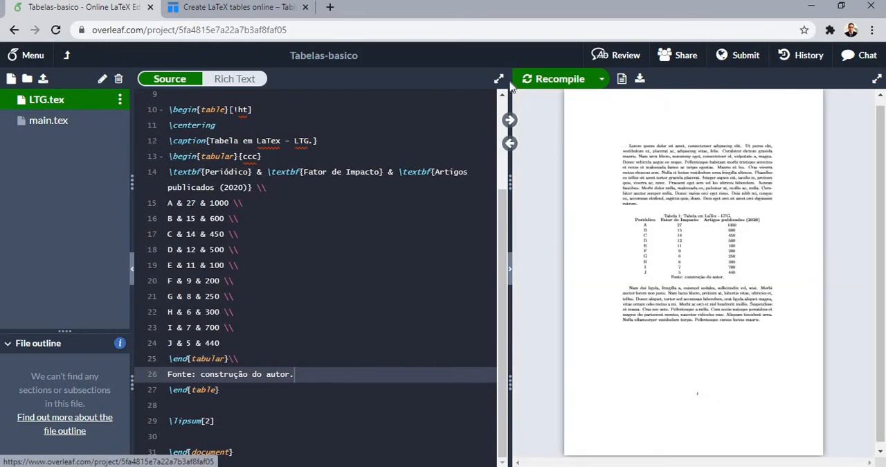
pyautogui.click(539, 112)
pyautogui.click(607, 117)
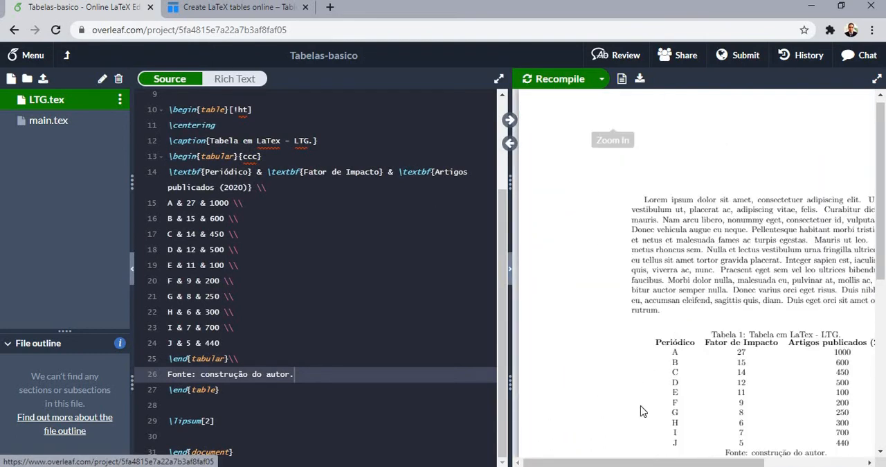
pyautogui.hscroll(3, 725, 327)
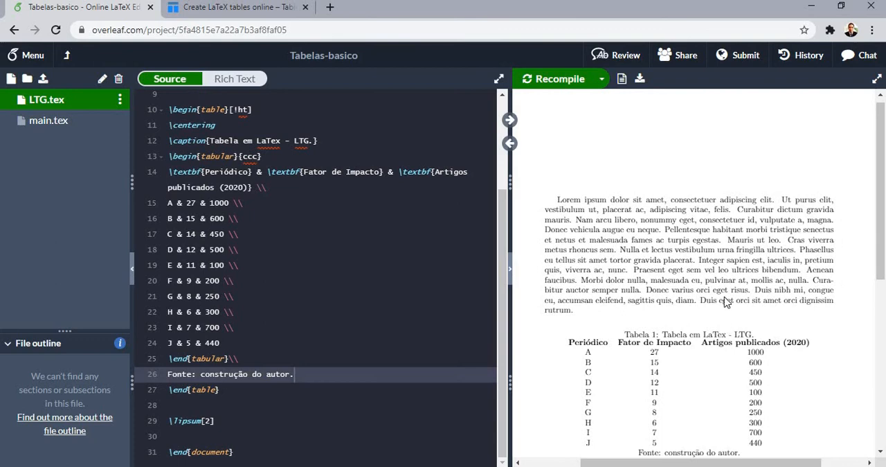
pyautogui.scroll(-1, 725, 291)
pyautogui.scroll(-1, 661, 263)
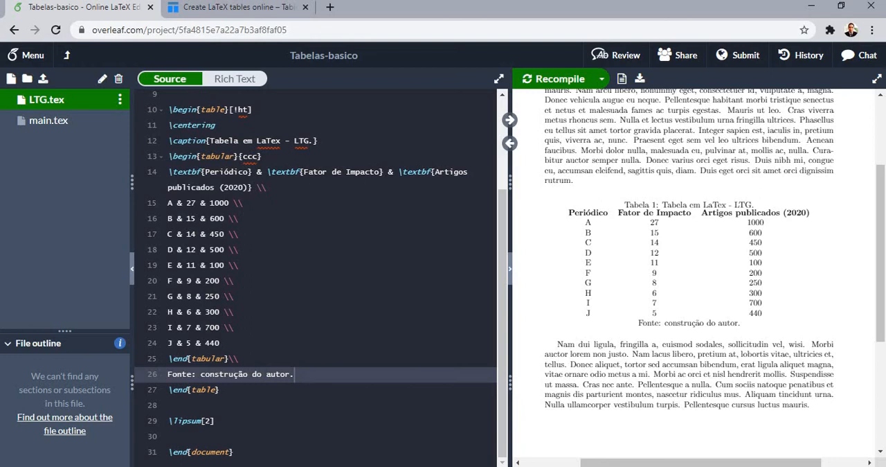
# Add \hline above the table's header row and another at the end of that row
pyautogui.click(262, 157)
pyautogui.press('Return')
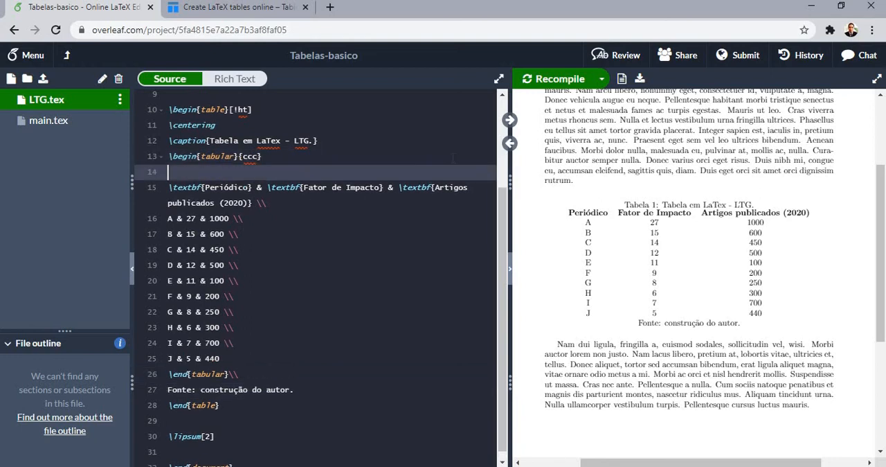
pyautogui.write('\\h')
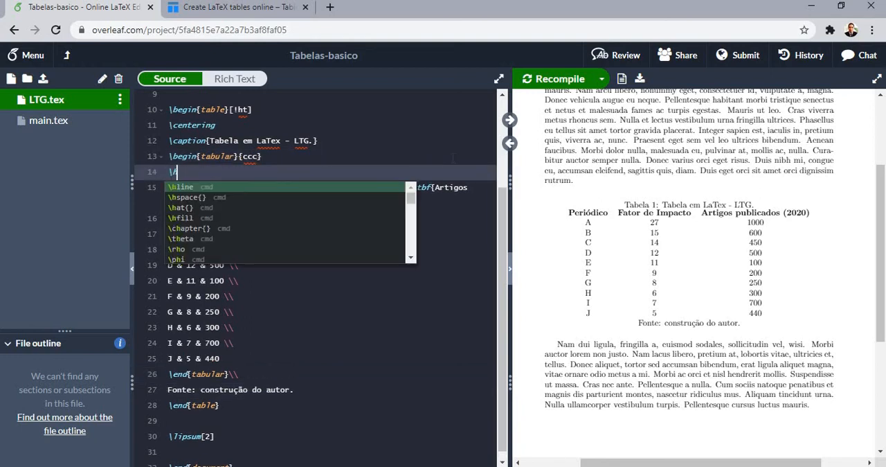
pyautogui.press('Return')
pyautogui.click(353, 203)
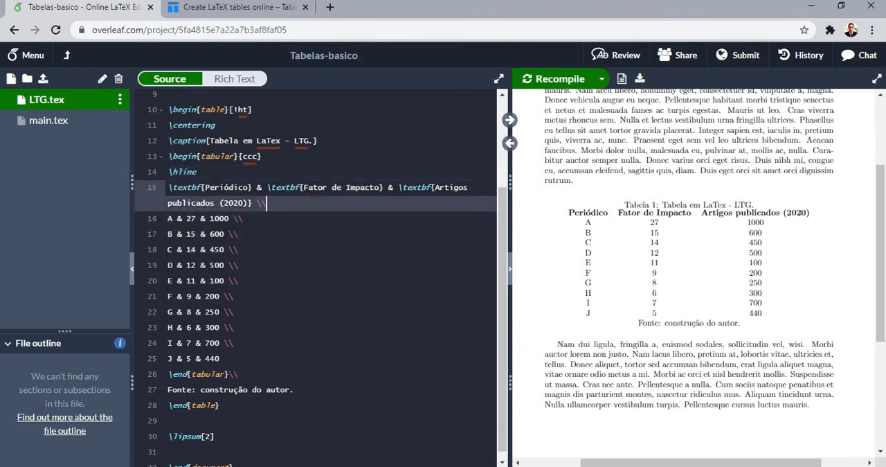
pyautogui.write('\\h')
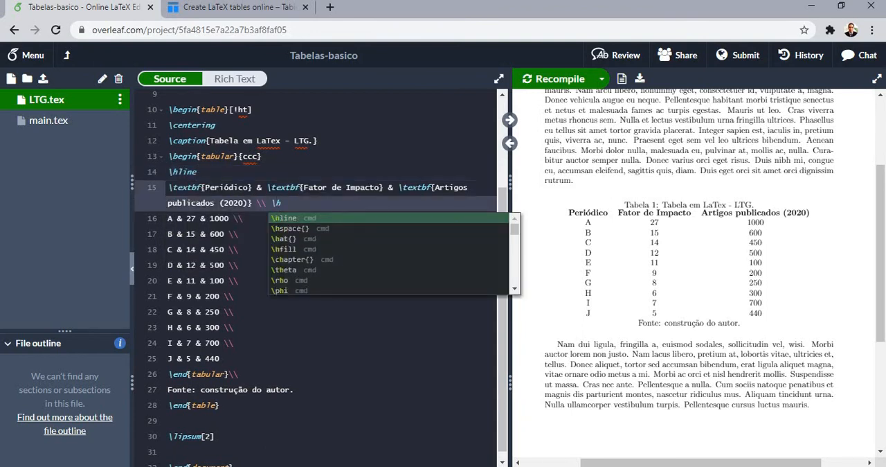
pyautogui.press('Return')
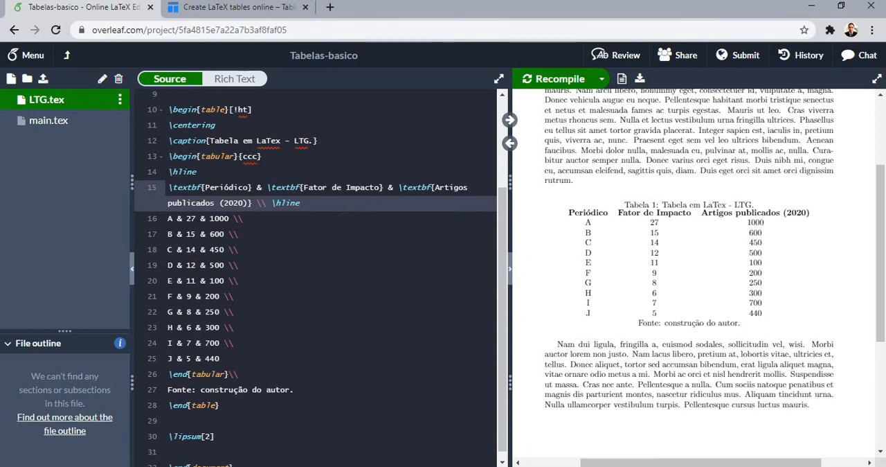
# End the last table row, J, with a line break and \hline, and recompile
pyautogui.click(276, 360)
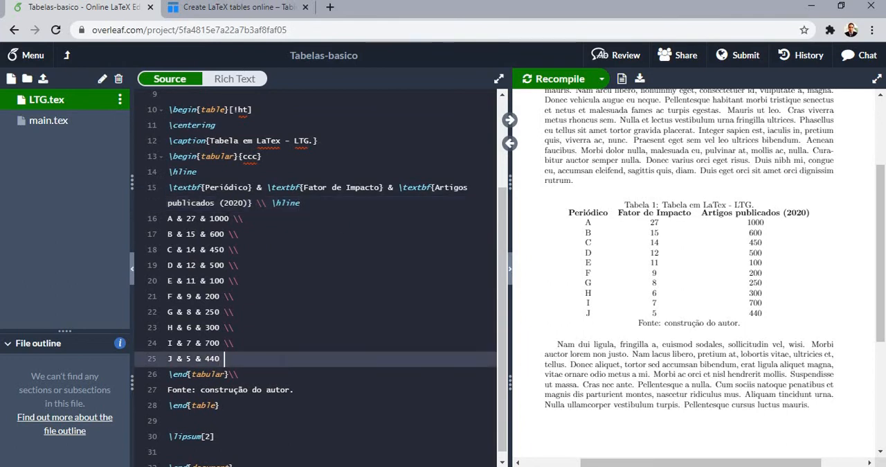
pyautogui.write('\\\\ \\h')
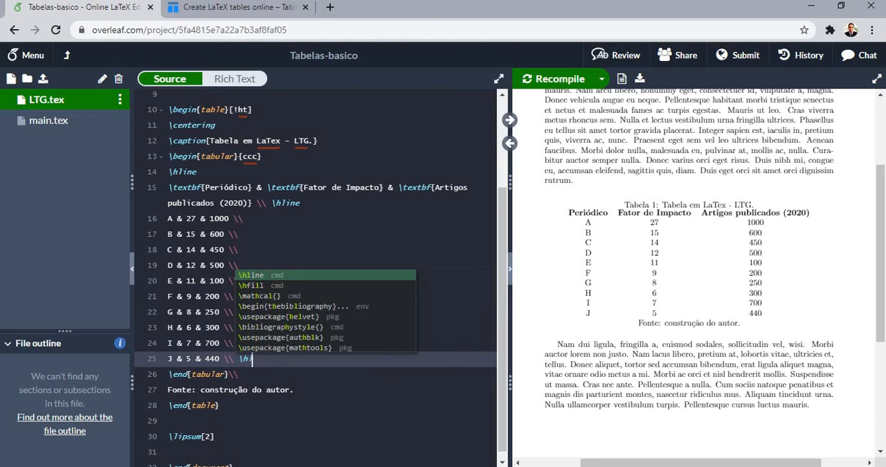
pyautogui.press('Return')
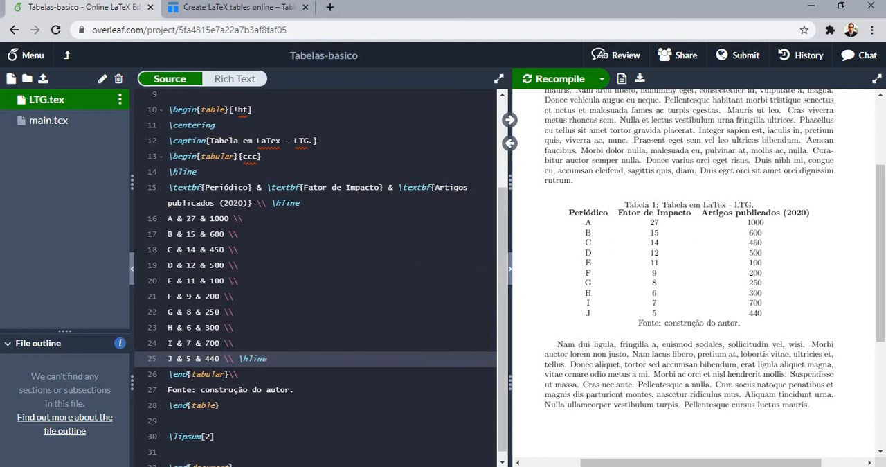
pyautogui.hotkey('ctrl', 's')
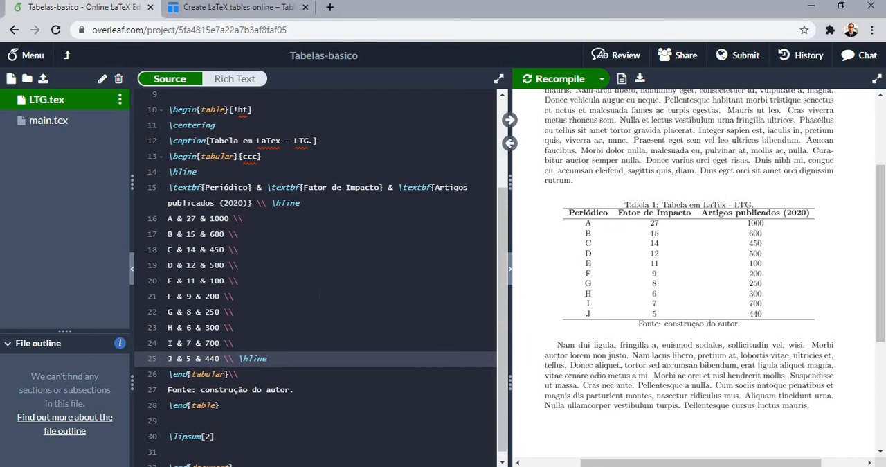
# Add \label{tab:LTG} on a new line between \end{tabular} and the source note
pyautogui.click(239, 374)
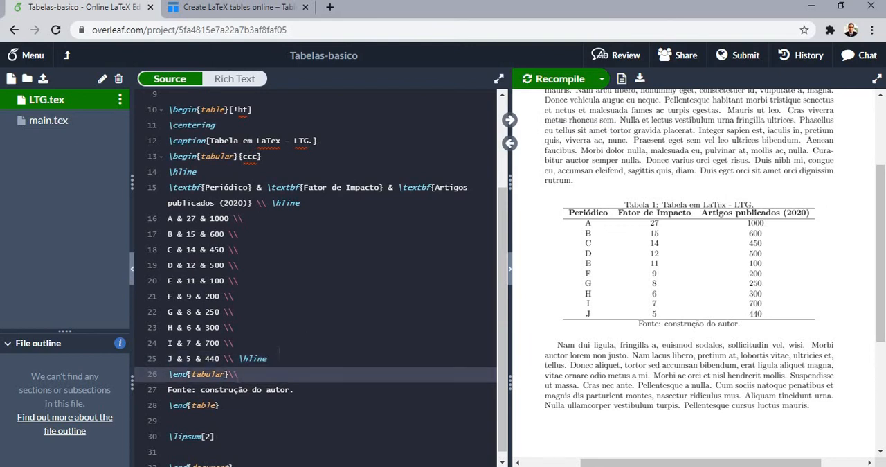
pyautogui.press('Return')
pyautogui.write('\\lab')
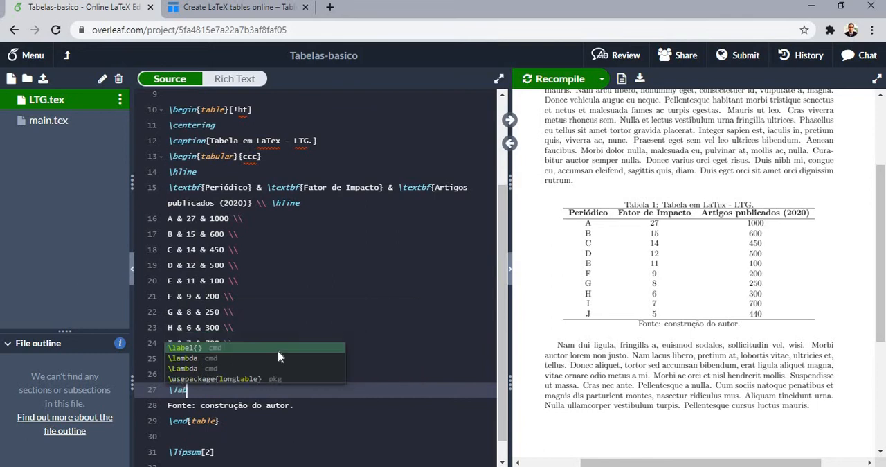
pyautogui.press('Return')
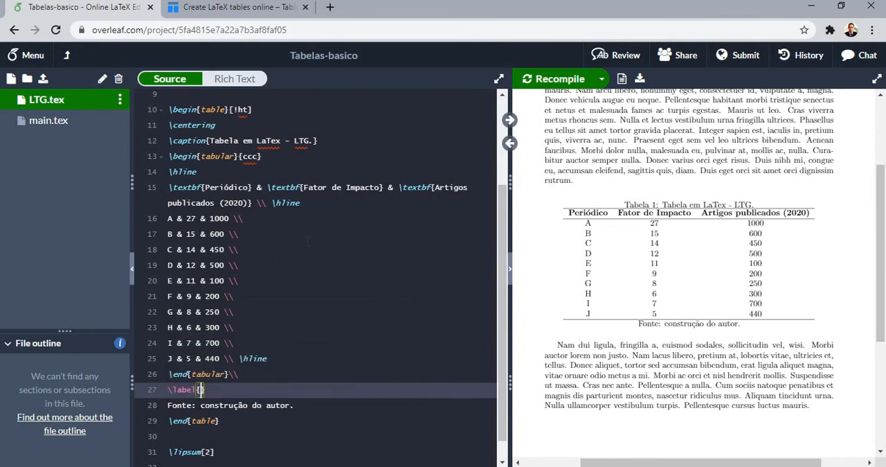
pyautogui.write('tab:LTG')
pyautogui.scroll(4, 329, 373)
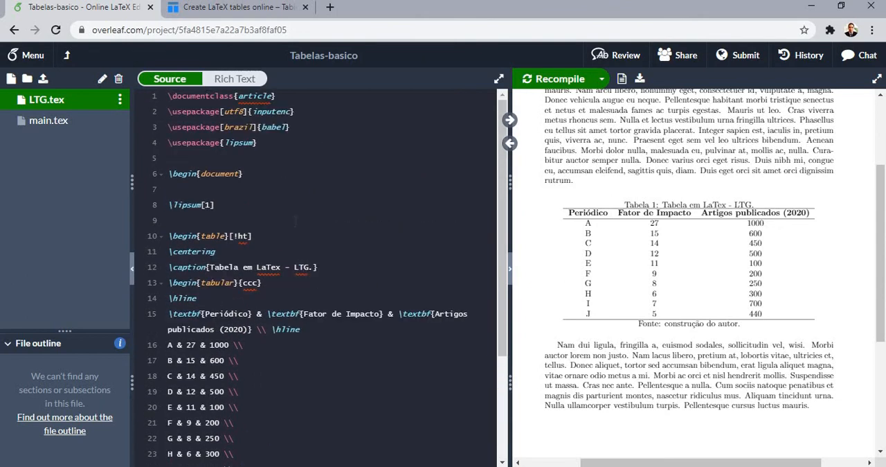
# Continue the line after \lipsum[1] with the text ". Conforme podemos ver na tabela"
pyautogui.click(284, 189)
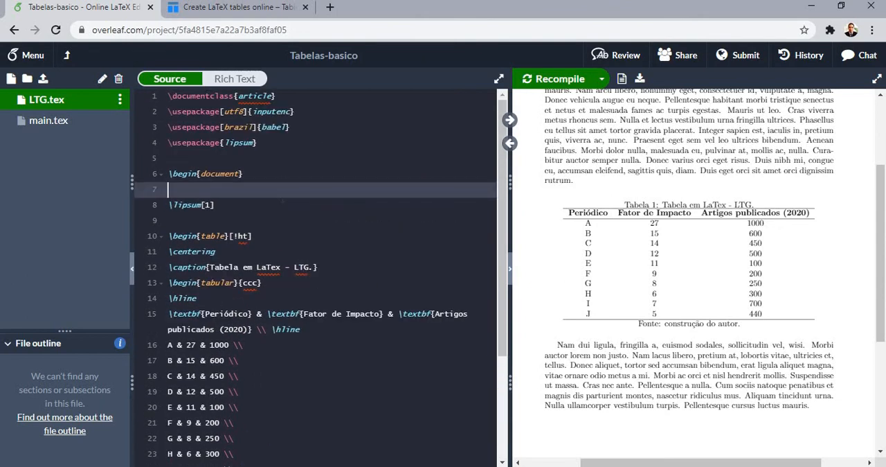
pyautogui.press('Down')
pyautogui.press('End')
pyautogui.write('. ')
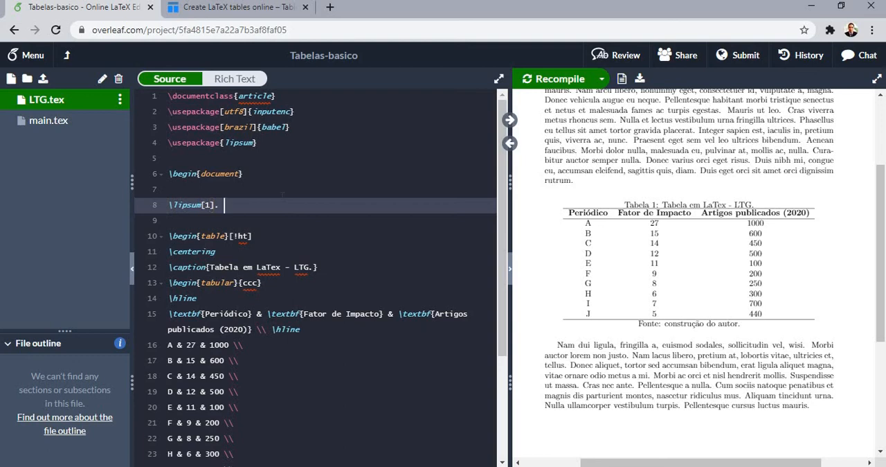
pyautogui.write('Conforme podemos ver na tabela \\ref{t')
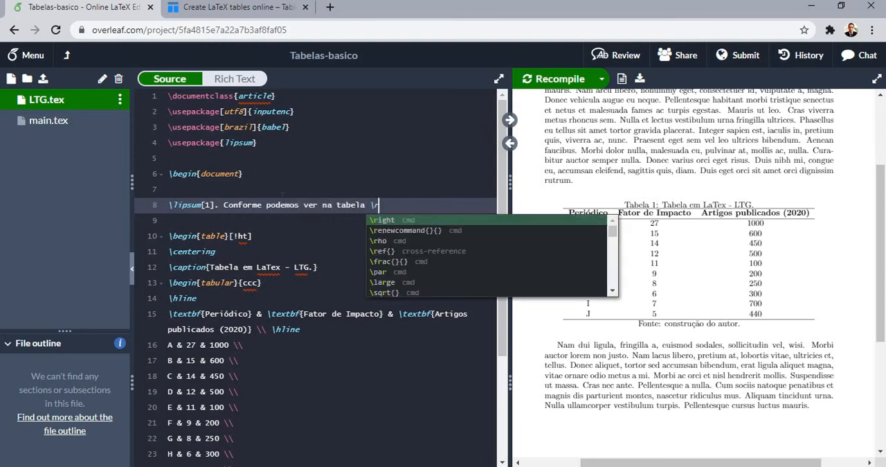
# Finish the sentence with the cross-reference \ref{tab:LTG} and a period, and recompile
pyautogui.press('Return')
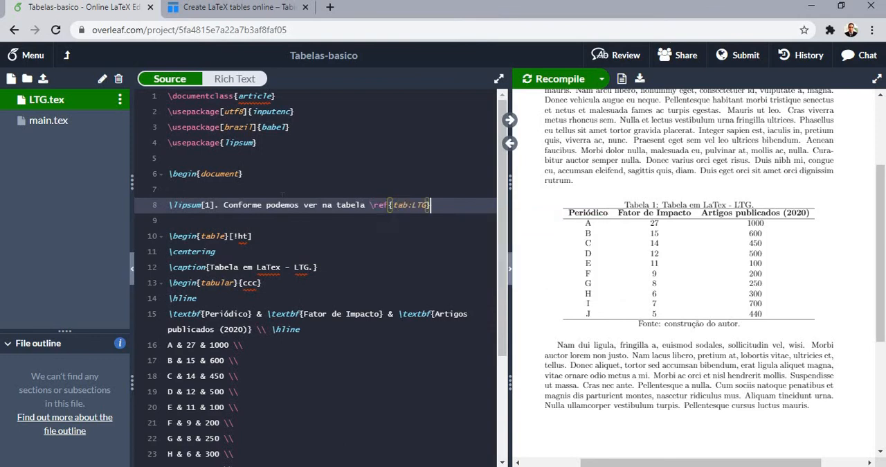
pyautogui.write('.')
pyautogui.hotkey('ctrl', 's')
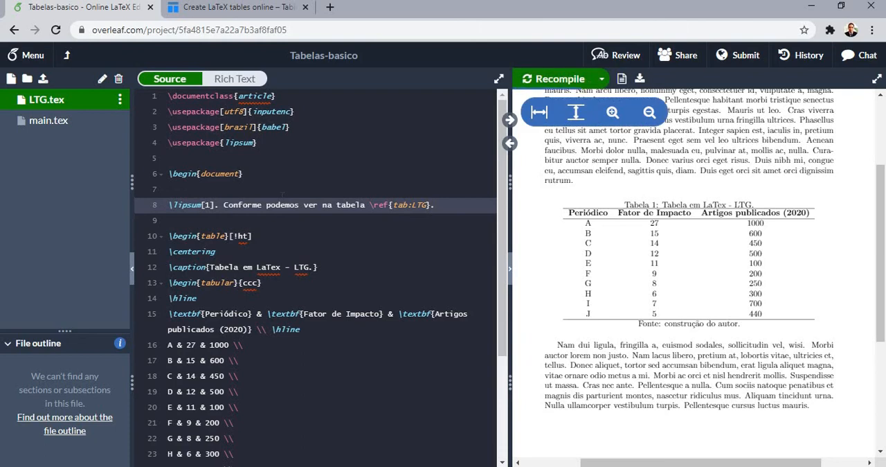
# Examine the table reference in the PDF preview and compare it with the label and caption in the code
pyautogui.click(510, 119)
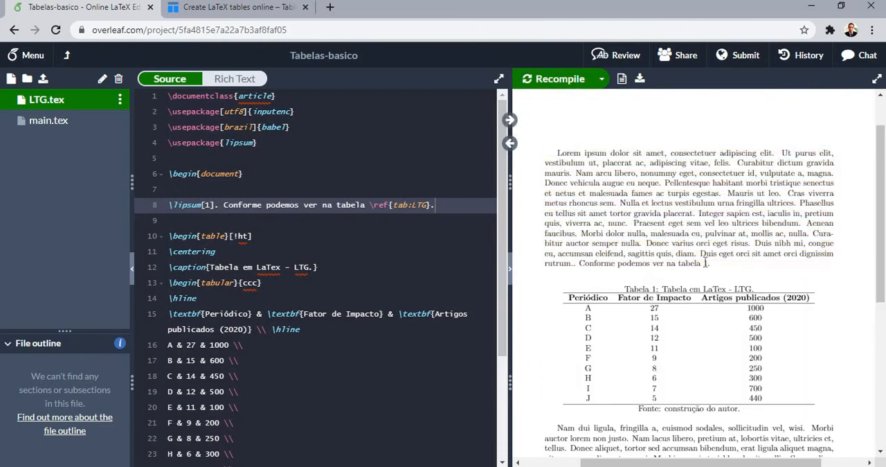
pyautogui.moveTo(703, 263); pyautogui.dragTo(678, 266)
pyautogui.click(707, 263)
pyautogui.doubleClick(707, 263)
pyautogui.scroll(-3, 391, 264)
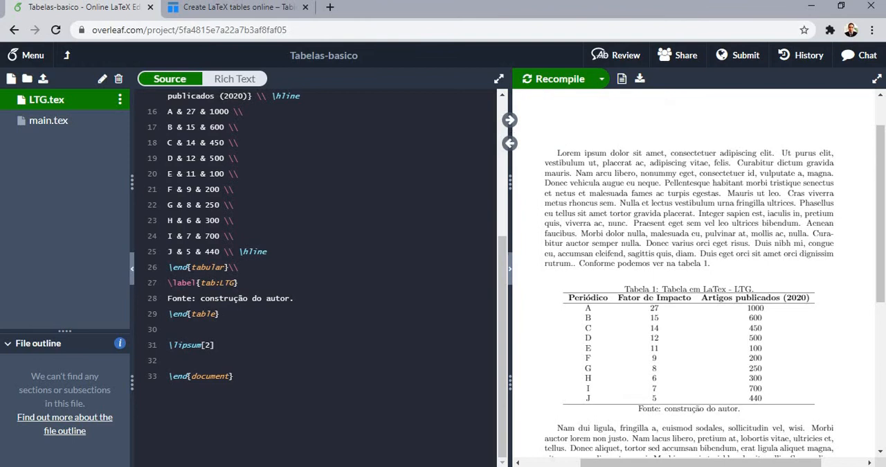
pyautogui.scroll(2, 440, 269)
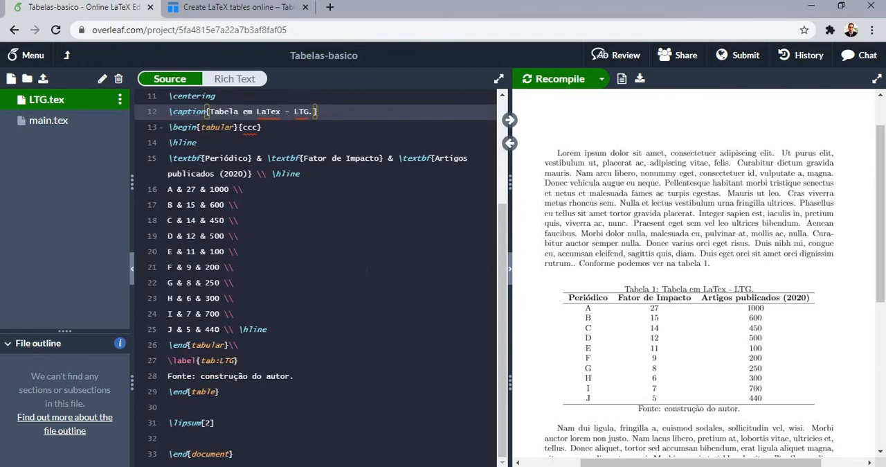
pyautogui.scroll(3, 367, 272)
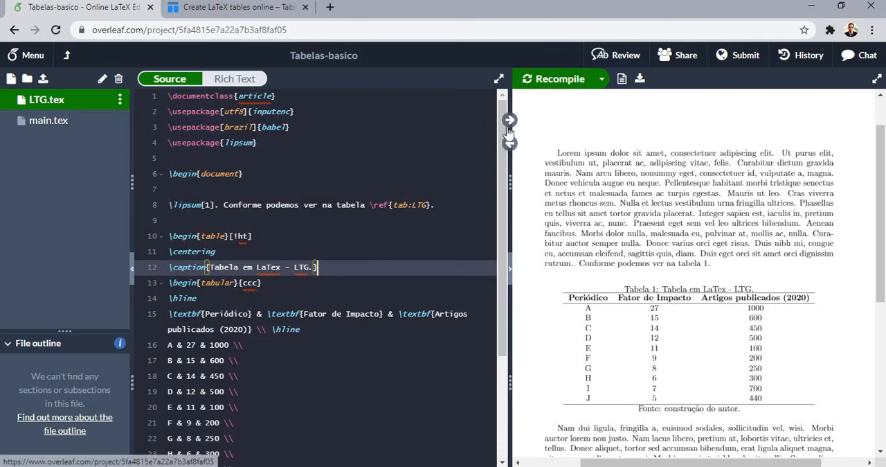
pyautogui.click(547, 114)
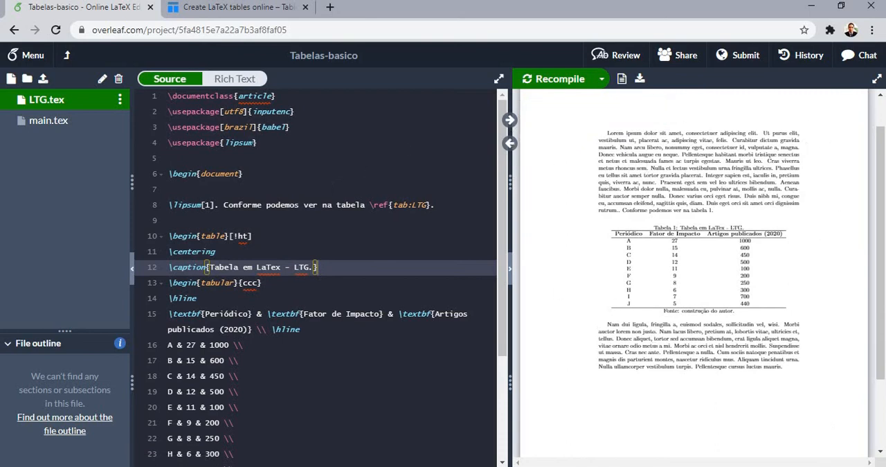
# Load the adjustbox package with \usepackage{adjustbox} on a new line below the lipsum package
pyautogui.click(287, 144)
pyautogui.press('Return')
pyautogui.write('\\da')
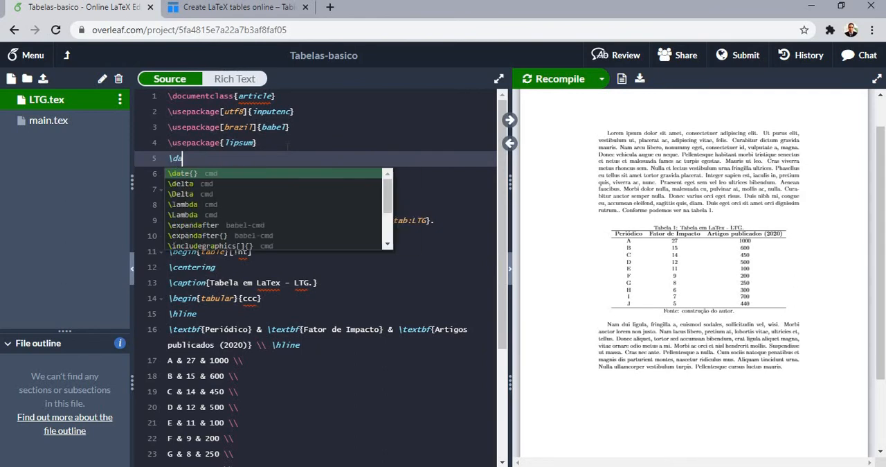
pyautogui.press('BackSpace')
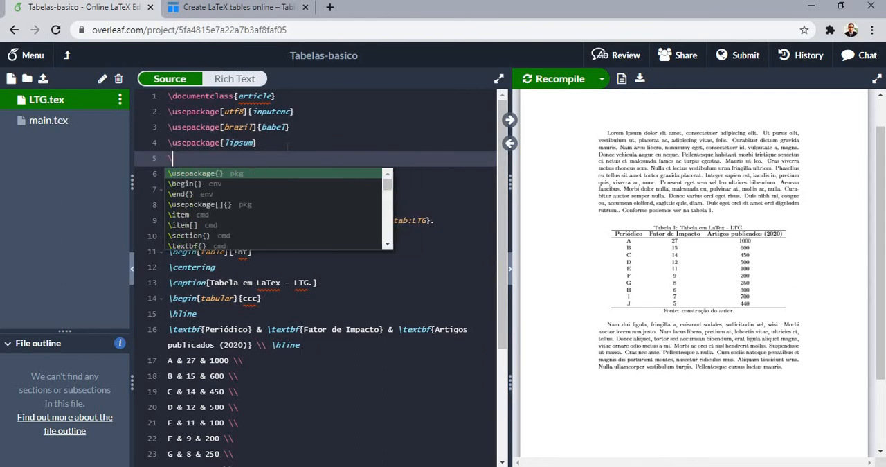
pyautogui.write('usepackage{adjustbox}')
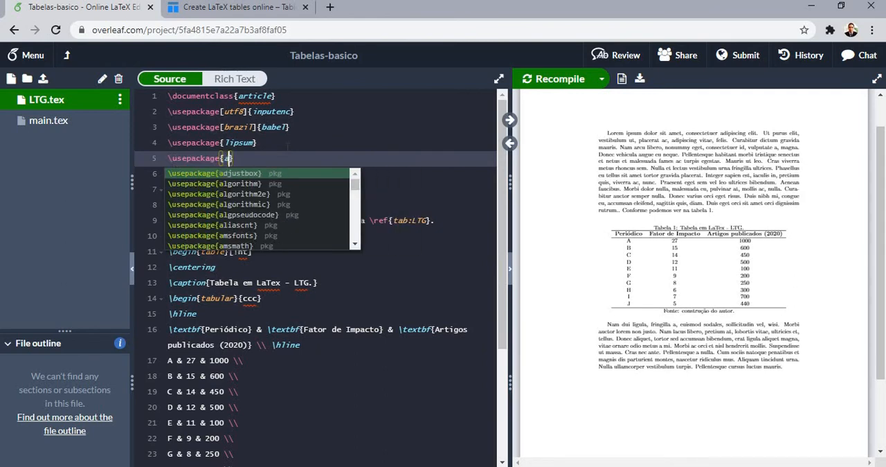
# Insert a \resizebox command on a new line below the table caption, with \linewidth as its width
pyautogui.click(320, 283)
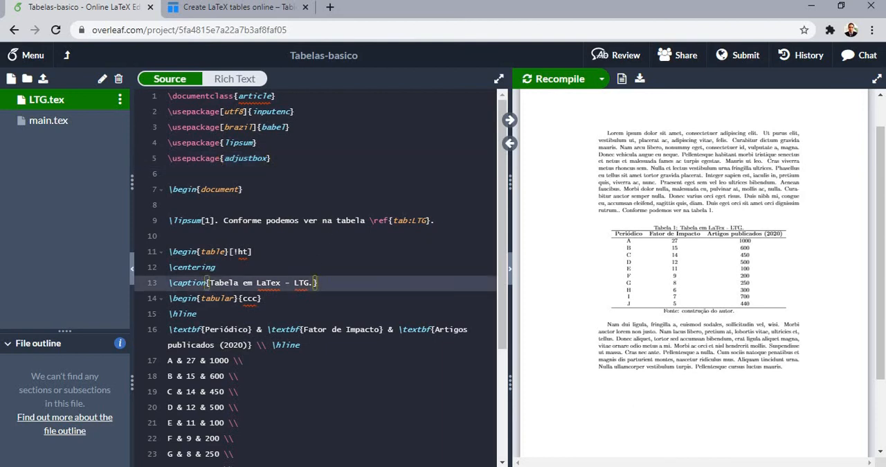
pyautogui.scroll(-2, 384, 236)
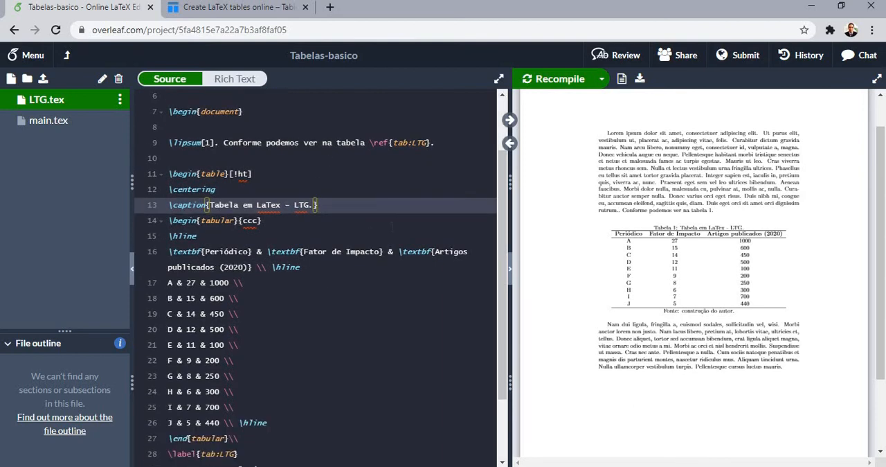
pyautogui.press('Return')
pyautogui.write('e')
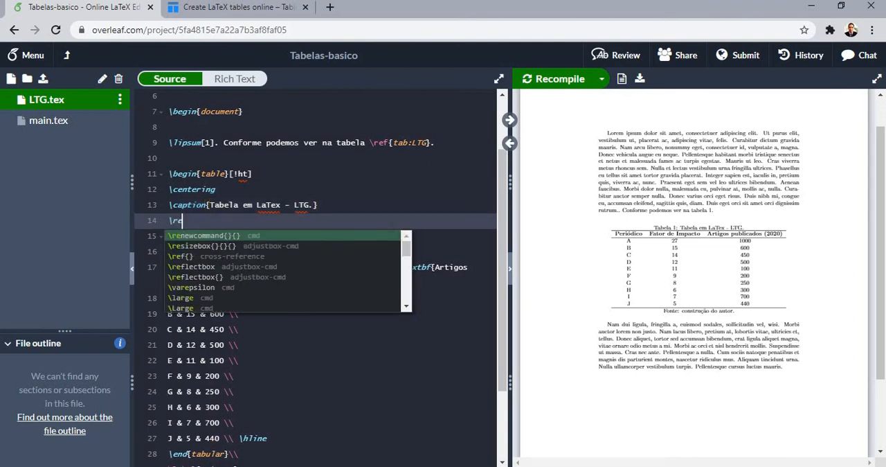
pyautogui.write('s')
pyautogui.press('Return')
pyautogui.write('\\l}{}{}')
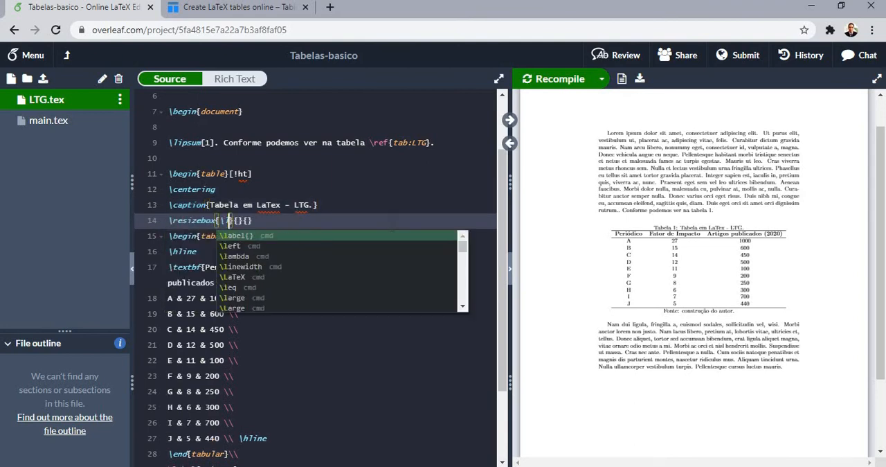
pyautogui.press('Down')
pyautogui.press('Down')
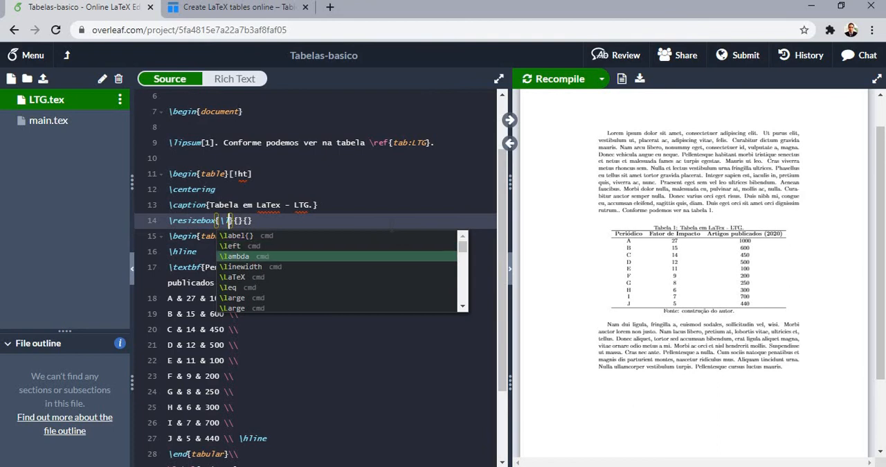
pyautogui.press('Down')
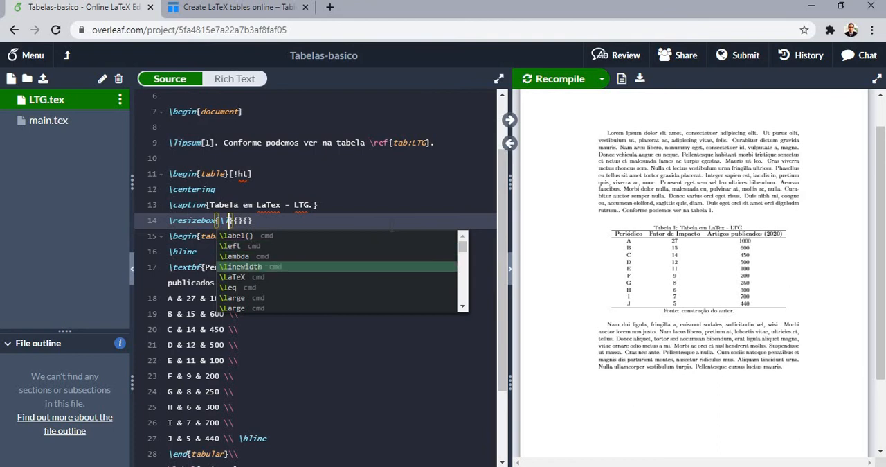
pyautogui.press('Return')
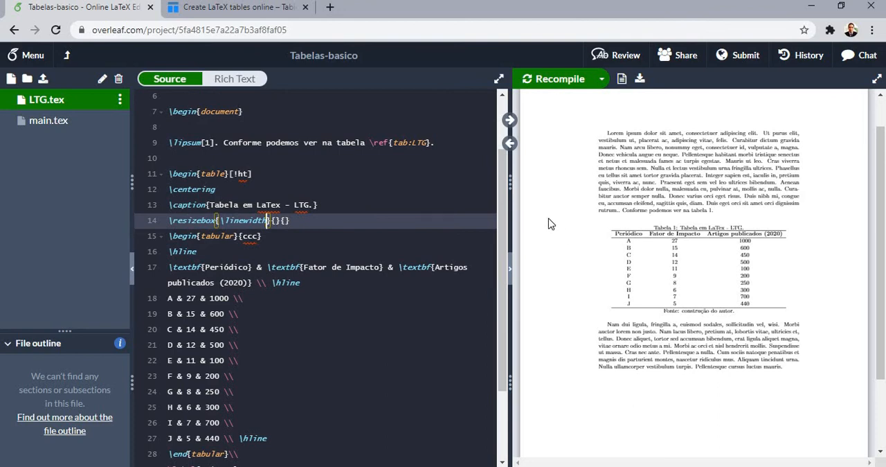
# Set the \resizebox height argument to ! and leave only the opening brace of its third argument
pyautogui.press('Right')
pyautogui.press('Right')
pyautogui.write('!')
pyautogui.press('Right')
pyautogui.press('Right')
pyautogui.press('Delete')
# Close the \resizebox with a brace right after \end{tabular}, before the line break, and recompile
pyautogui.scroll(-3, 164, 245)
pyautogui.keyDown('shift'); pyautogui.click(228, 337); pyautogui.keyUp('shift')
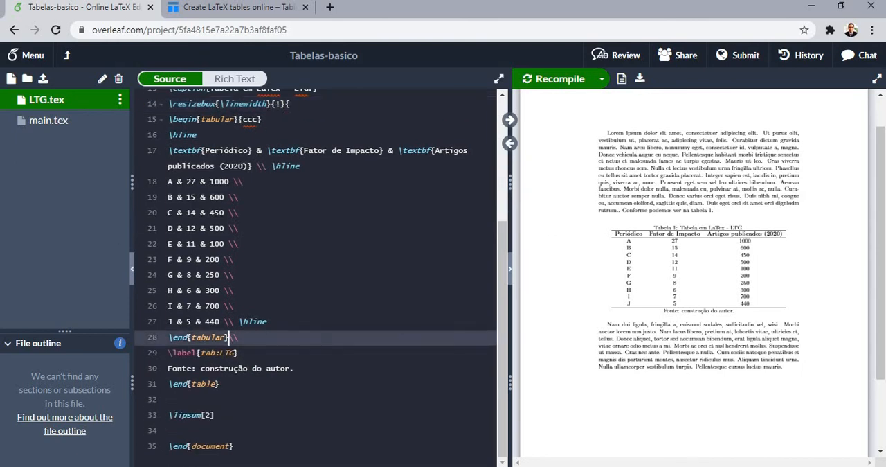
pyautogui.write('}')
pyautogui.hotkey('ctrl', 's')
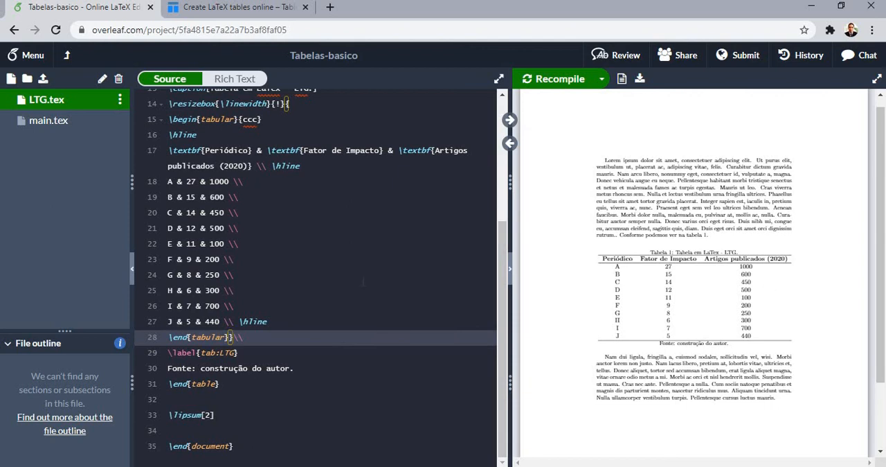
# Set the \resizebox width to 0.5\linewidth and recompile
pyautogui.scroll(3, 363, 280)
pyautogui.click(218, 220)
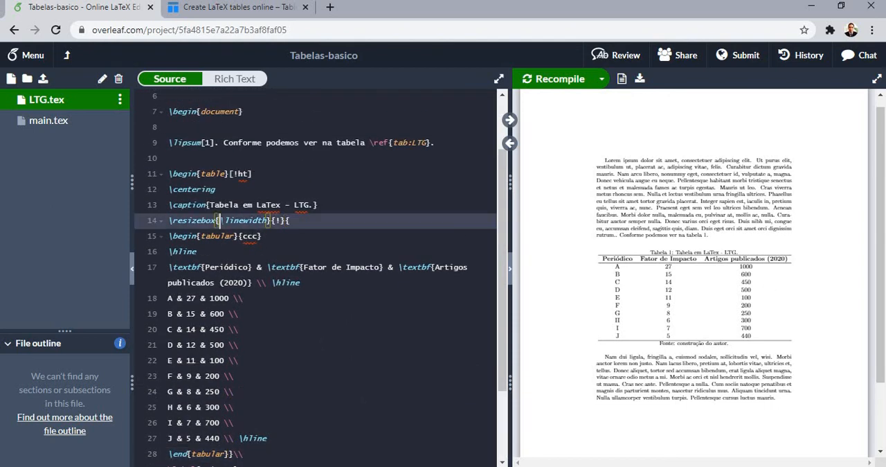
pyautogui.write('0.5')
pyautogui.hotkey('ctrl', 's')
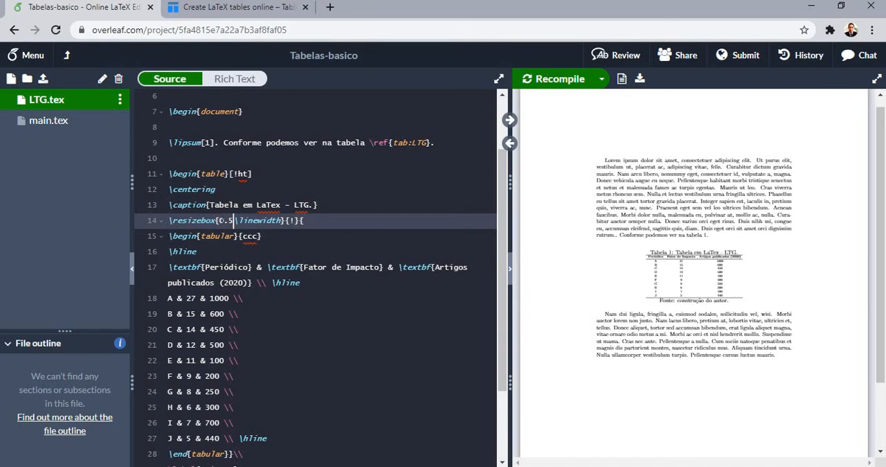
# Set the \resizebox width to 0.7\linewidth and recompile
pyautogui.press('BackSpace')
pyautogui.write('7')
pyautogui.hotkey('ctrl', 's')
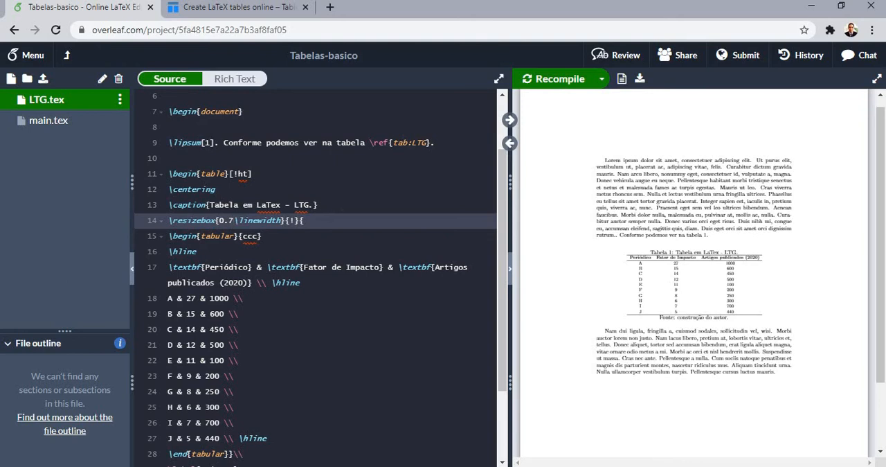
# Enlarge the PDF preview and examine the resized table against the surrounding text
pyautogui.hotkey('shift', 'End')
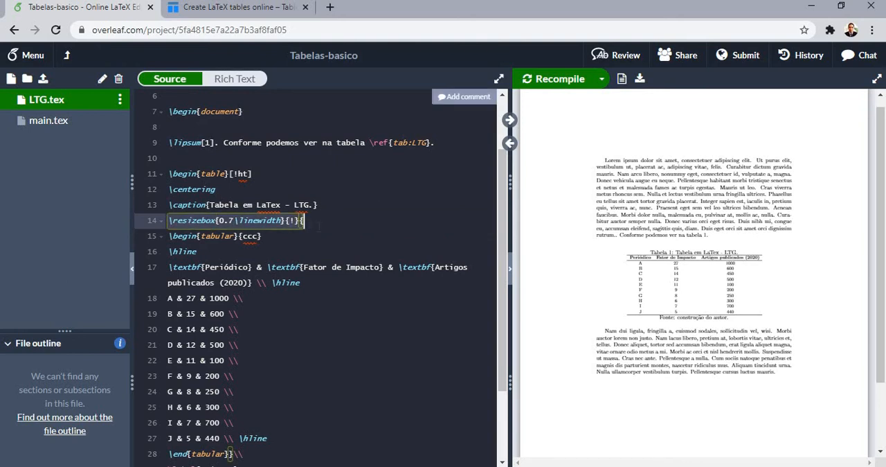
pyautogui.click(616, 120)
pyautogui.click(615, 120)
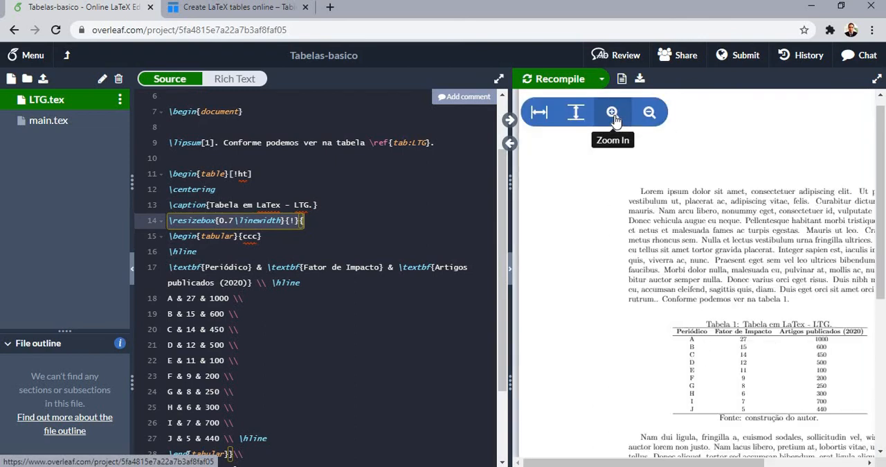
pyautogui.click(615, 121)
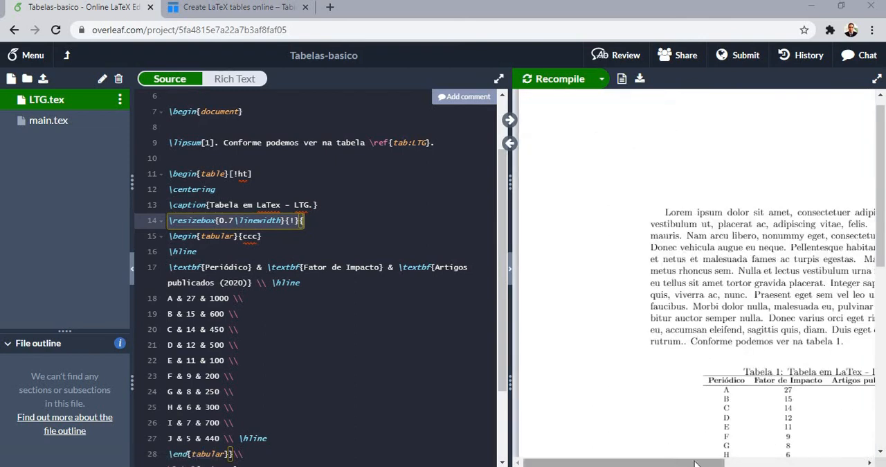
pyautogui.moveTo(695, 462); pyautogui.dragTo(795, 462)
pyautogui.scroll(-3, 745, 375)
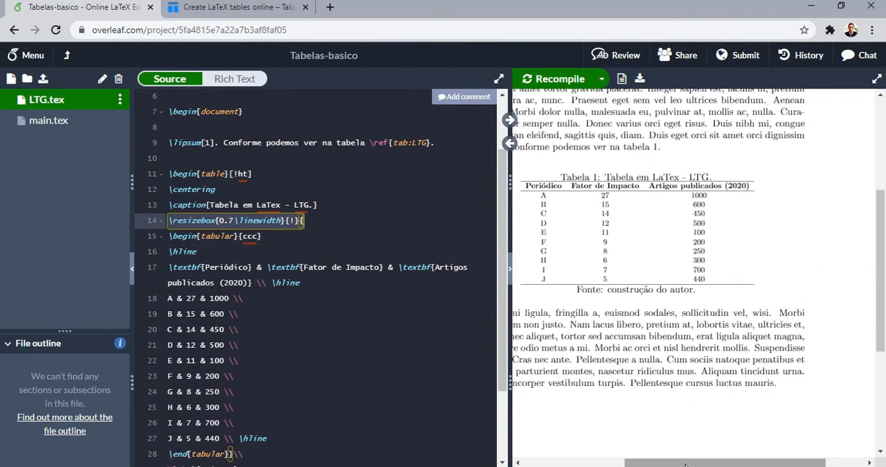
pyautogui.moveTo(685, 462); pyautogui.dragTo(640, 462)
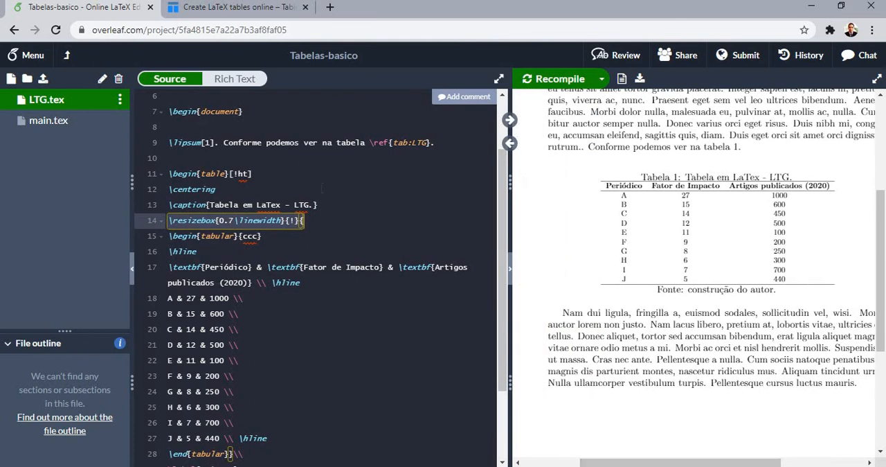
# Add a \setlength command for \tabcolsep on a new line between \centering and the caption
pyautogui.click(315, 194)
pyautogui.press('Return')
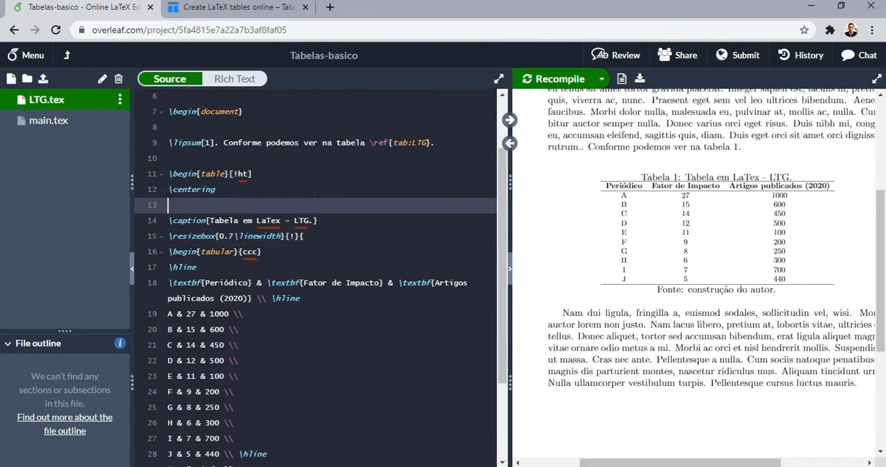
pyautogui.write('\\se')
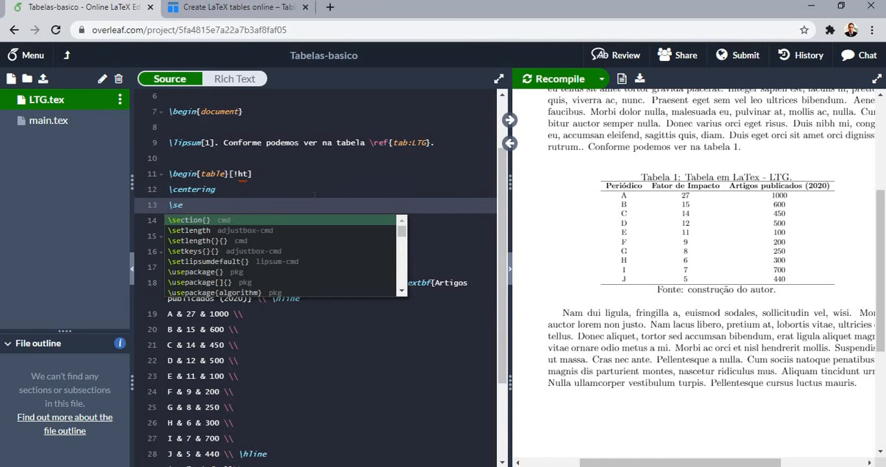
pyautogui.write('t')
pyautogui.press('Down')
pyautogui.press('Down')
pyautogui.press('Return')
pyautogui.write('\\tab')
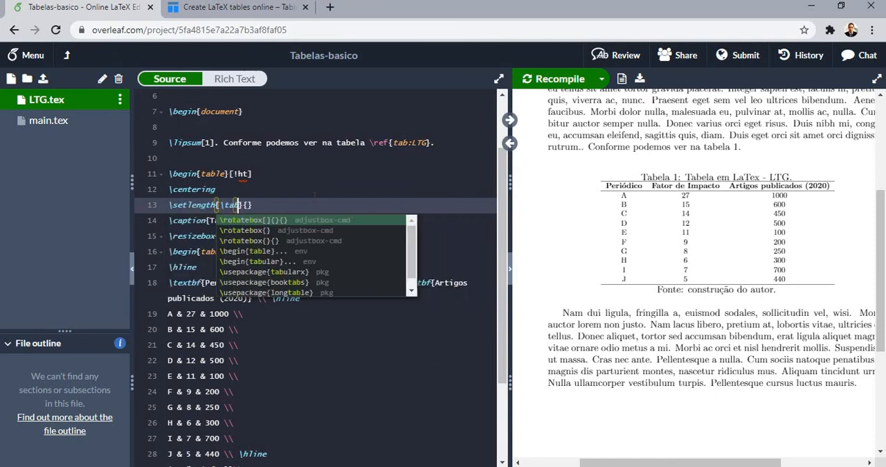
pyautogui.write('colsep')
pyautogui.press('Right')
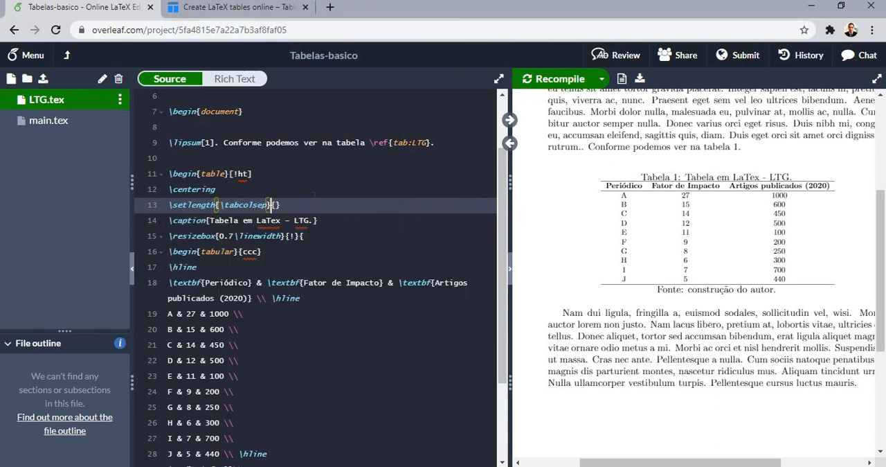
# Set the \tabcolsep column spacing to 3pt and recompile
pyautogui.press('Right')
pyautogui.write('6')
pyautogui.write('pt')
pyautogui.press('BackSpace')
pyautogui.press('BackSpace')
pyautogui.press('BackSpace')
pyautogui.write('3pt')
pyautogui.hotkey('ctrl', 's')
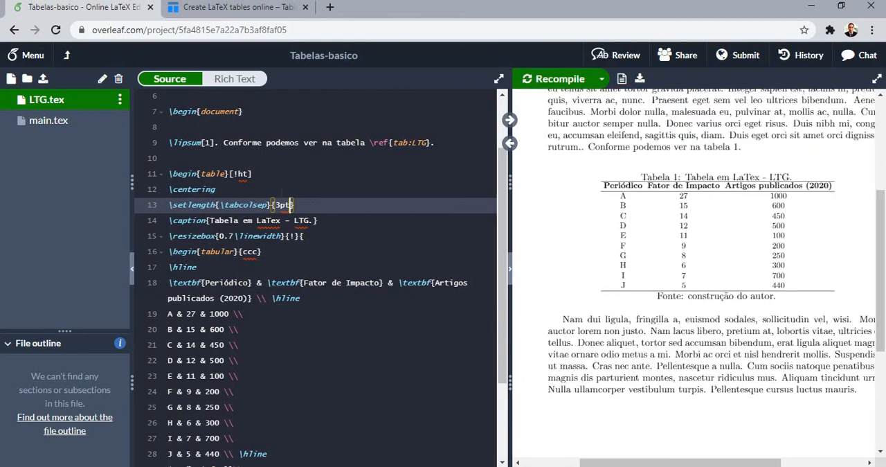
# Set the \tabcolsep column spacing to 1pt and recompile
pyautogui.press('Left')
pyautogui.press('Left')
pyautogui.press('BackSpace')
pyautogui.write('1')
pyautogui.hotkey('ctrl', 's')
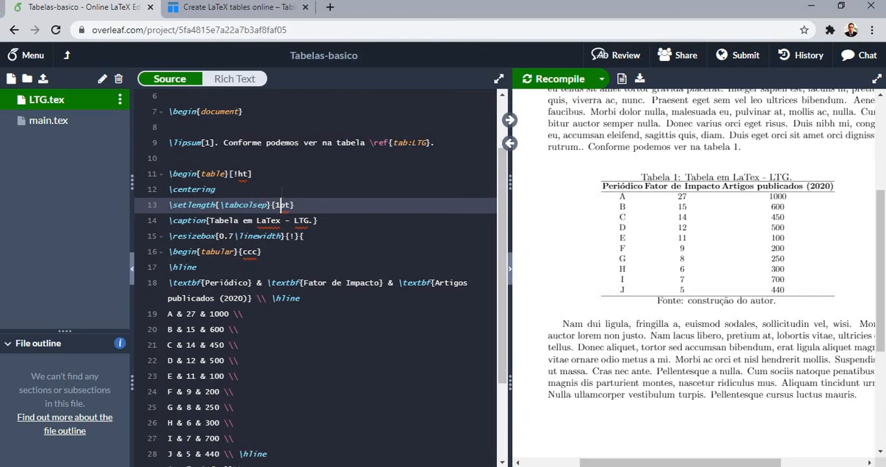
# Set the \tabcolsep column spacing to 25pt and recompile the document
pyautogui.press('BackSpace')
pyautogui.write('25')
pyautogui.hotkey('ctrl', 's')
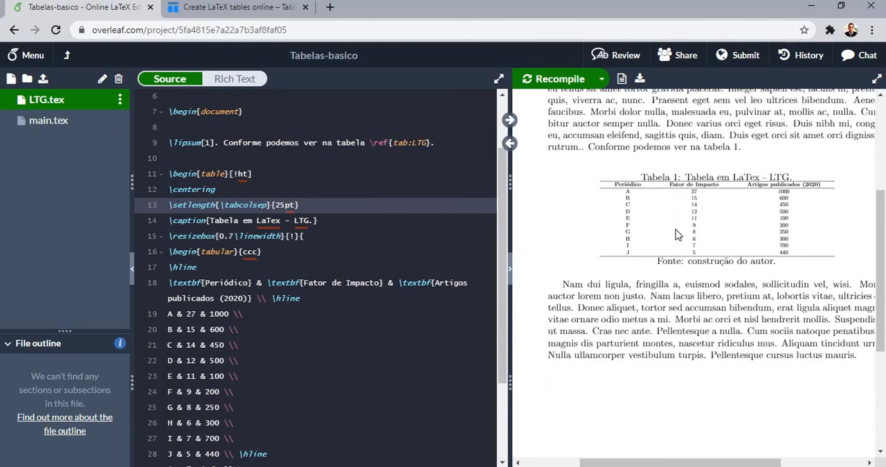
# Delete the whole \setlength{\tabcolsep} line between \centering and the caption
pyautogui.moveTo(285, 205); pyautogui.dragTo(122, 214)
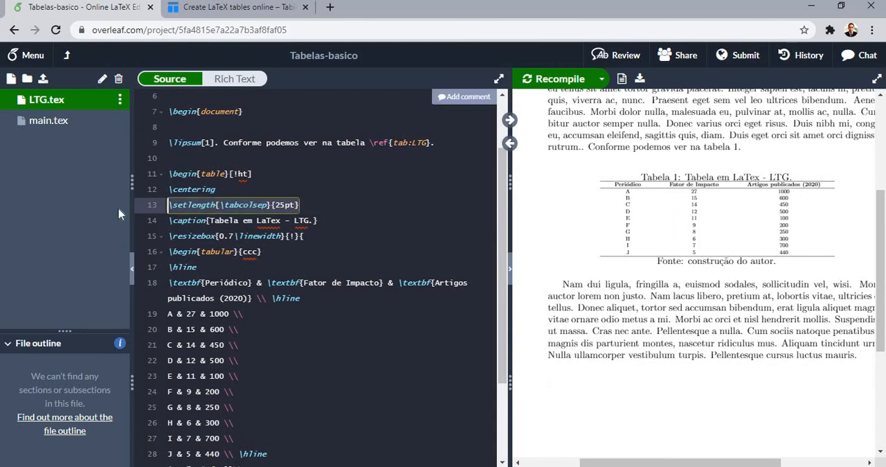
pyautogui.press('BackSpace')
pyautogui.press('BackSpace')
# Set the \resizebox width to 1.25\linewidth, recompile, and fit the PDF preview to the page width
pyautogui.click(234, 220)
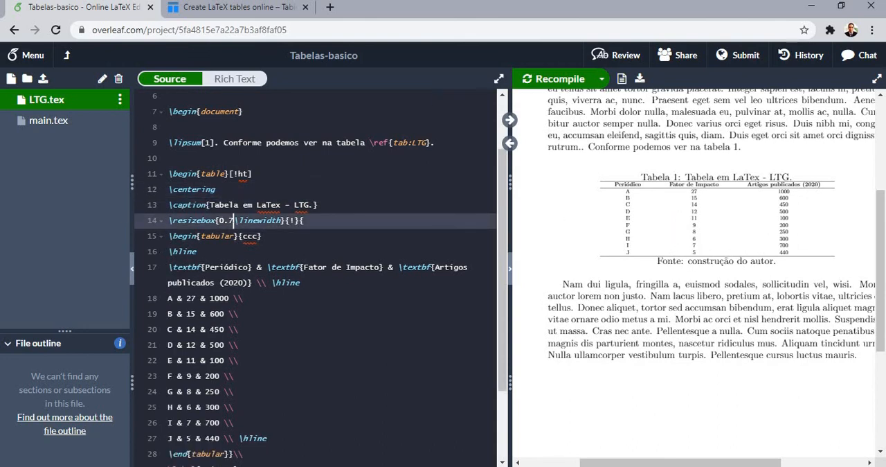
pyautogui.press('BackSpace')
pyautogui.press('BackSpace')
pyautogui.press('BackSpace')
pyautogui.write('1.2')
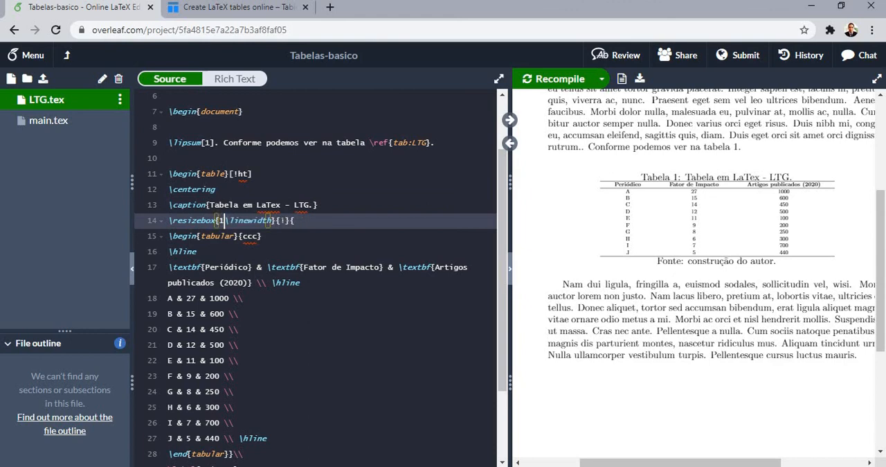
pyautogui.write('5')
pyautogui.hotkey('ctrl', 's')
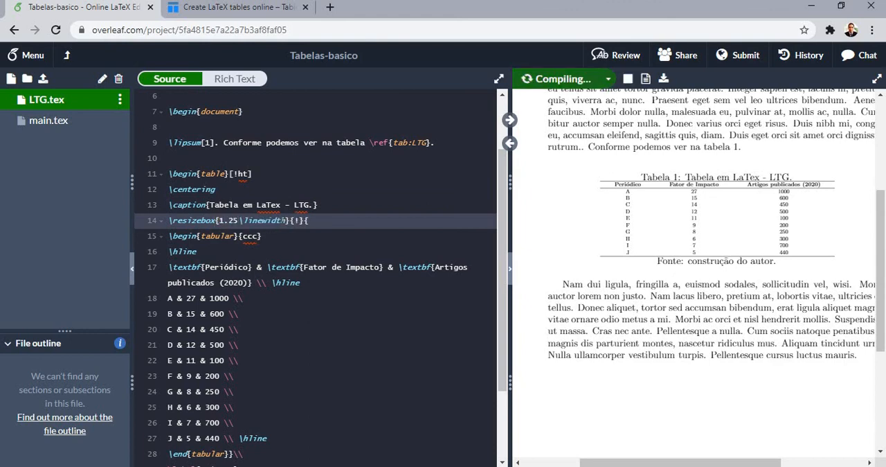
pyautogui.click(540, 111)
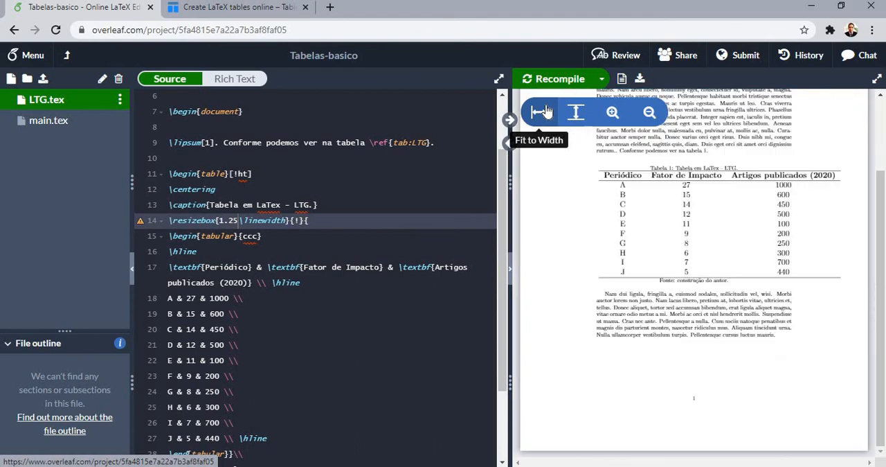
pyautogui.scroll(1, 644, 233)
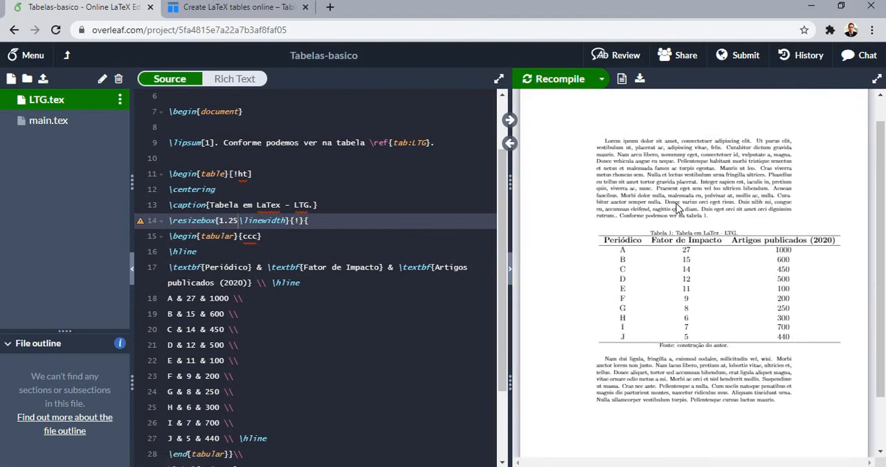
# Load the showframe package with \usepackage{showframe} on a new line below the adjustbox package, and recompile
pyautogui.scroll(2, 287, 168)
pyautogui.click(284, 159)
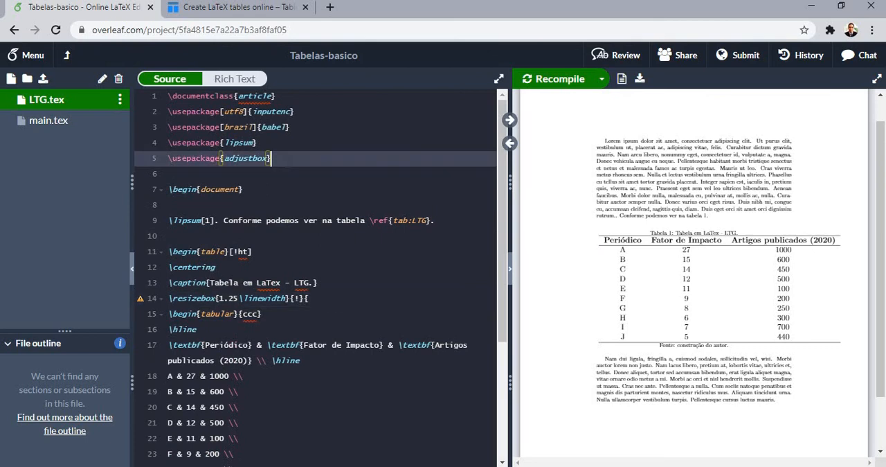
pyautogui.press('Return')
pyautogui.write('\\')
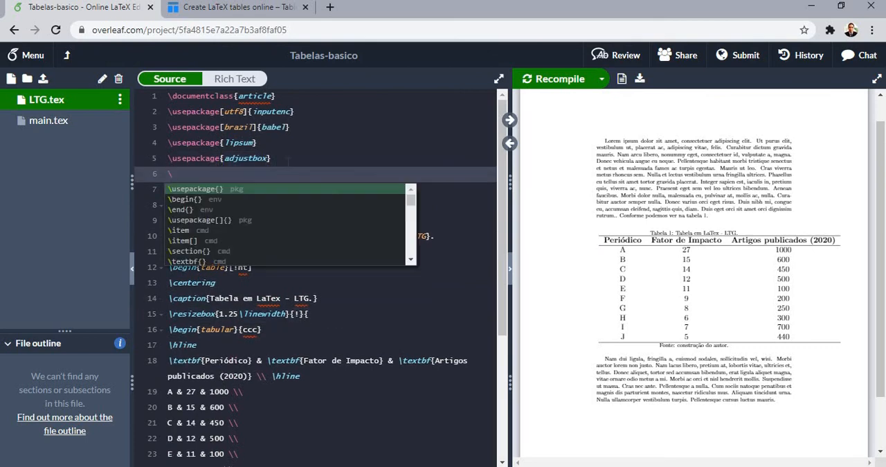
pyautogui.write('usepackage{sh')
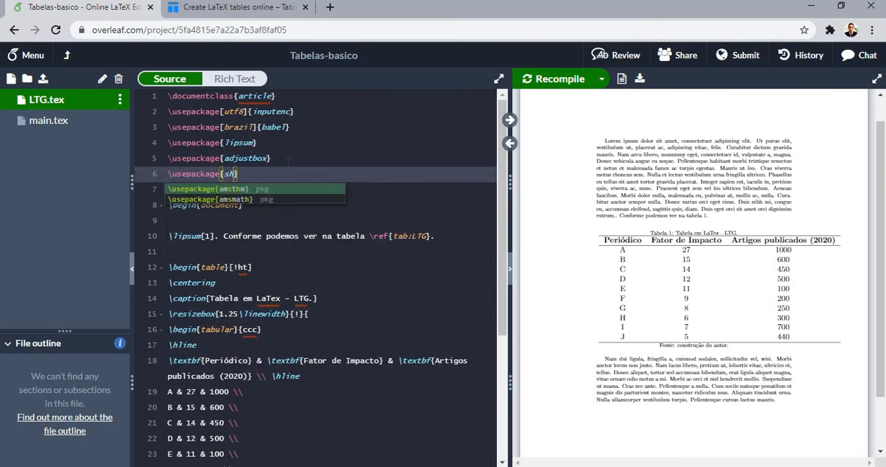
pyautogui.write('owframe')
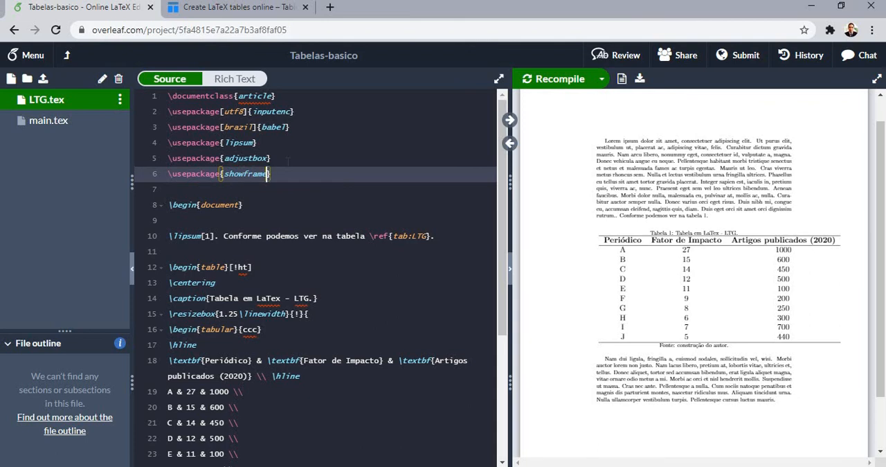
pyautogui.hotkey('ctrl', 's')
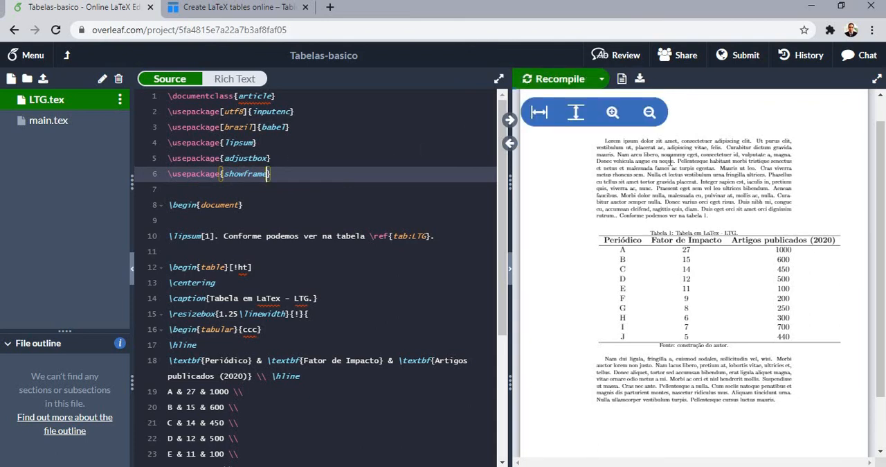
# Check the table against the page frame, then set the \resizebox width to plain \linewidth and recompile
pyautogui.moveTo(884, 262); pyautogui.dragTo(871, 248)
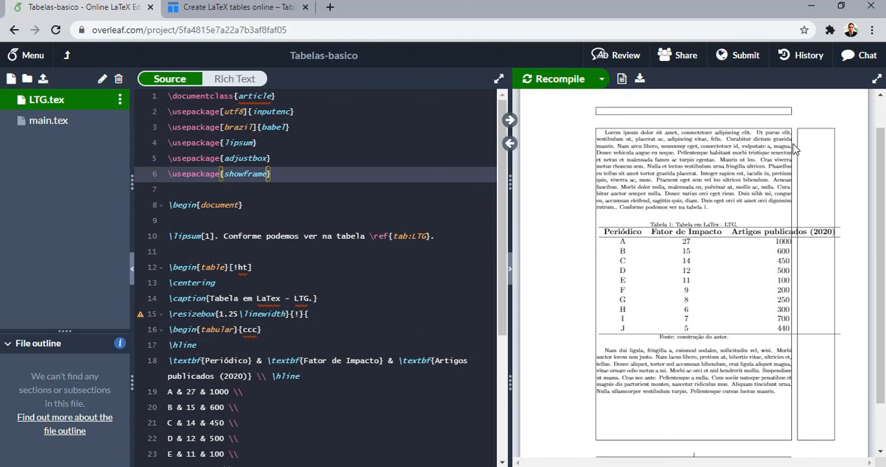
pyautogui.scroll(-1, 713, 443)
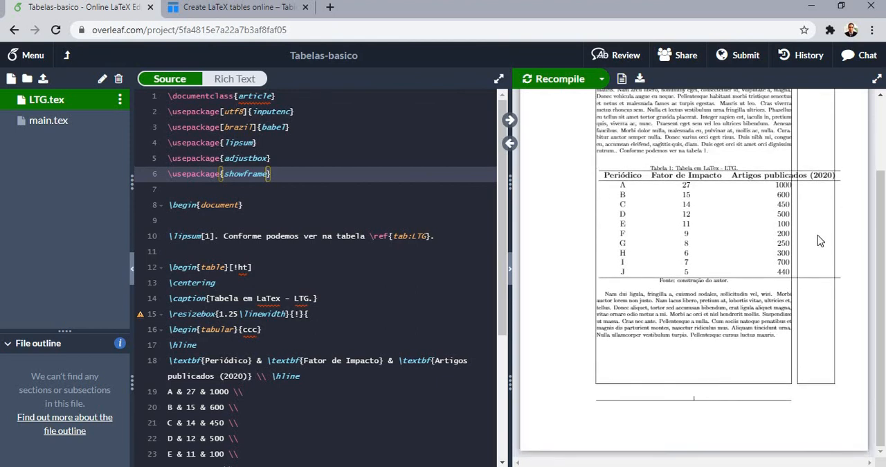
pyautogui.scroll(2, 619, 238)
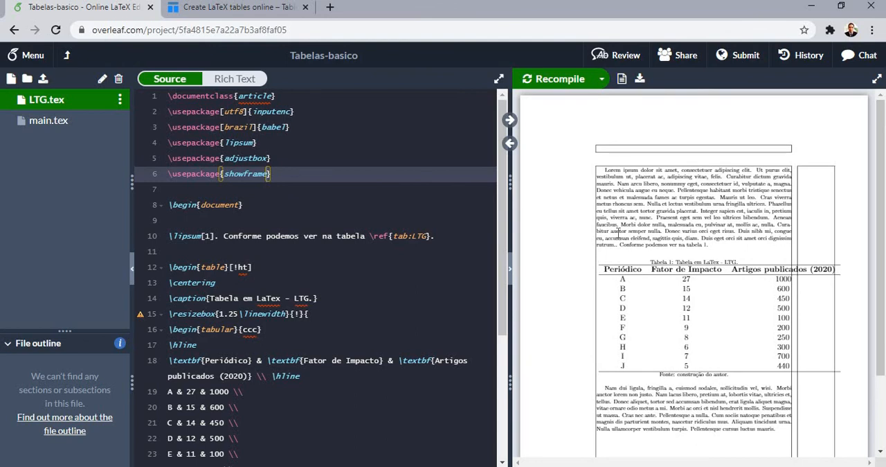
pyautogui.scroll(-2, 618, 232)
pyautogui.scroll(-1, 316, 277)
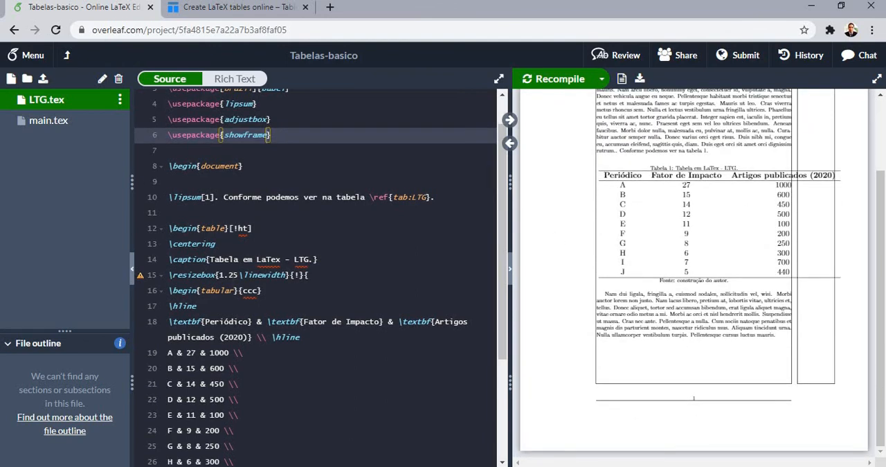
pyautogui.moveTo(238, 275); pyautogui.dragTo(220, 276)
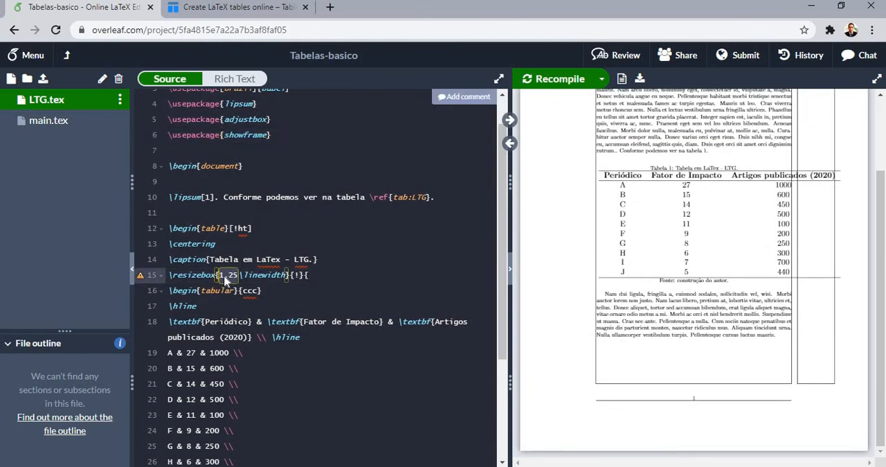
pyautogui.press('BackSpace')
pyautogui.hotkey('ctrl', 's')
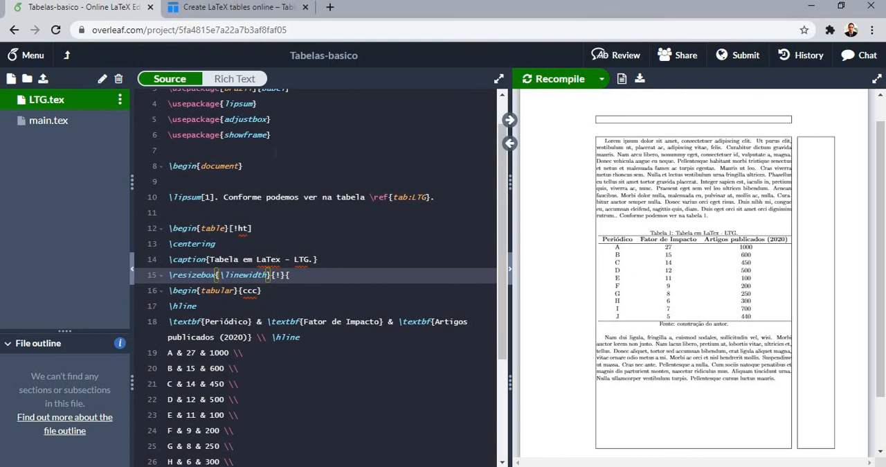
# Comment out the \usepackage{showframe} line with % and recompile
pyautogui.click(279, 135)
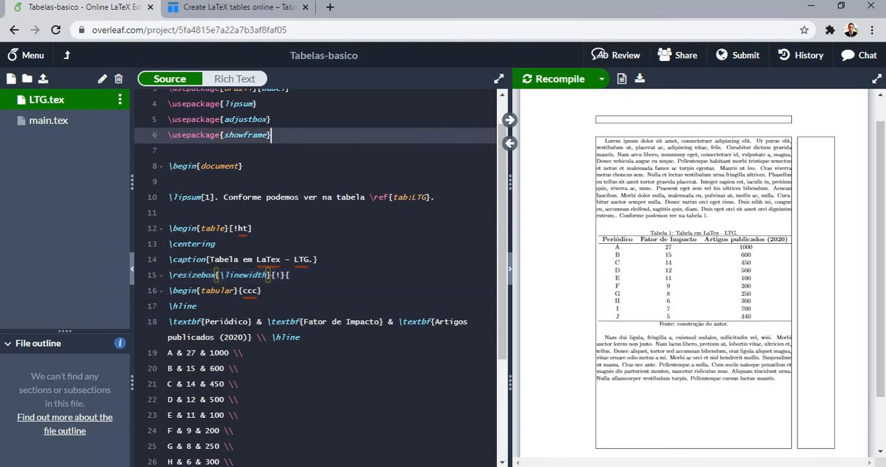
pyautogui.press('Home')
pyautogui.write('%')
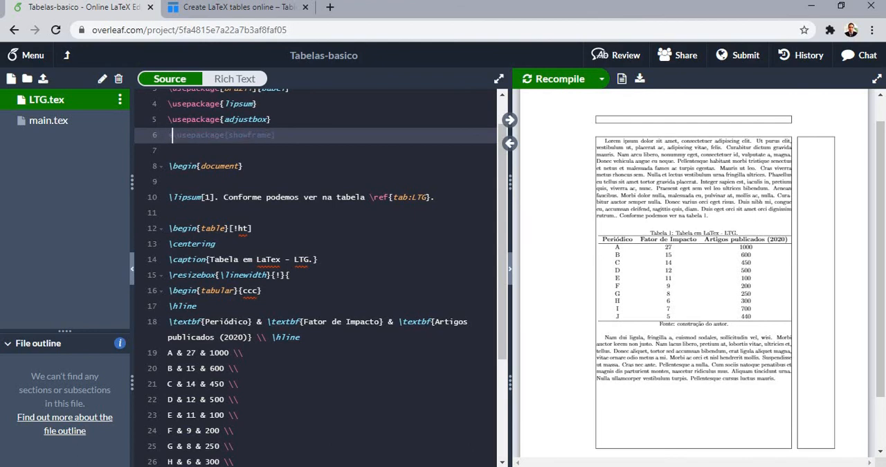
pyautogui.hotkey('ctrl', 's')
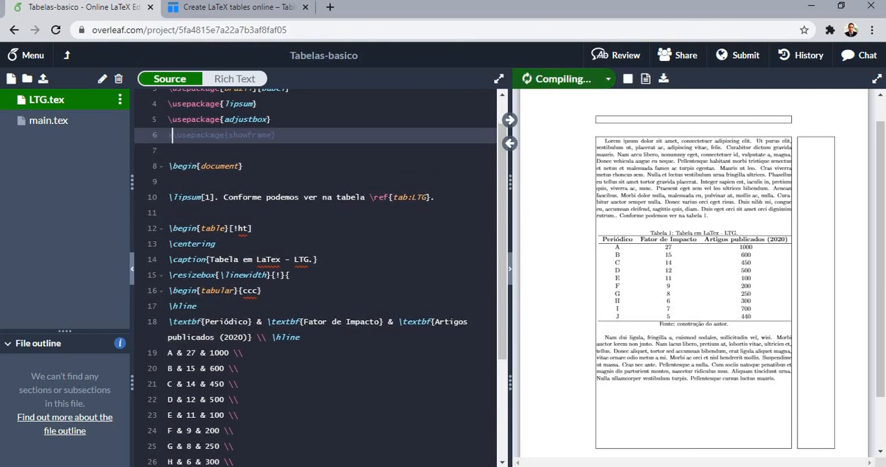